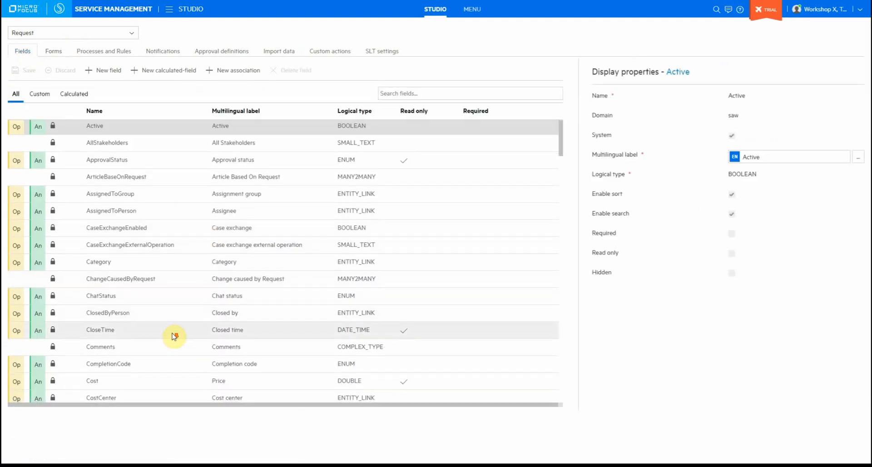
Look through the full list of Request fields, and show only the custom fields.
scroll(177, 327, down, 20)
scroll(175, 336, down, 15)
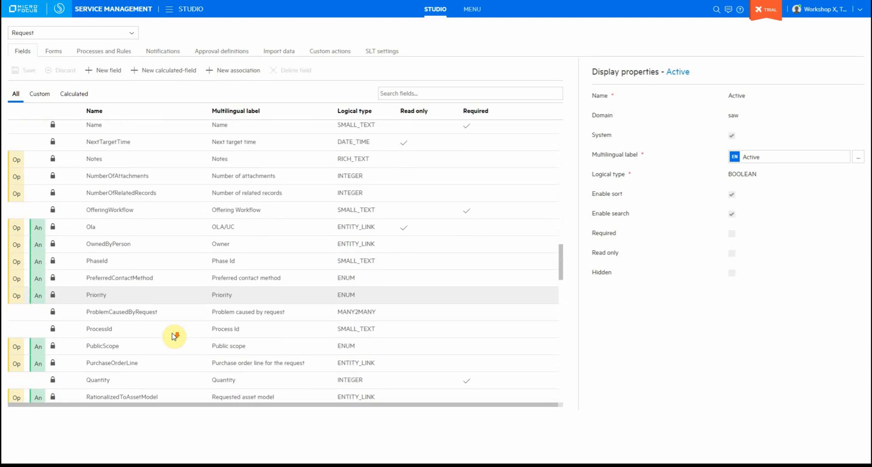
scroll(175, 336, down, 5)
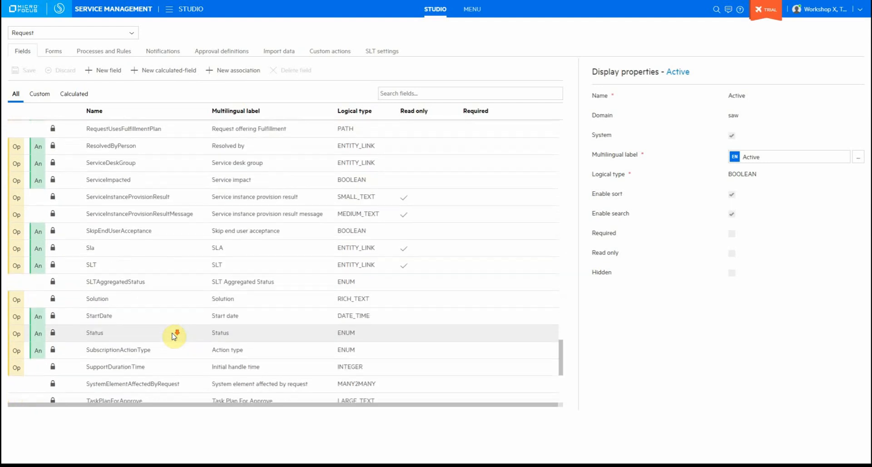
scroll(175, 336, up, 10)
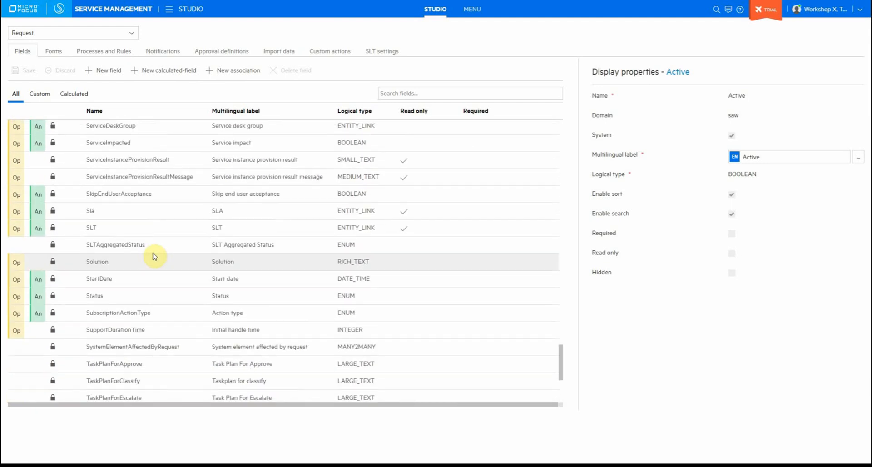
scroll(154, 255, up, 10)
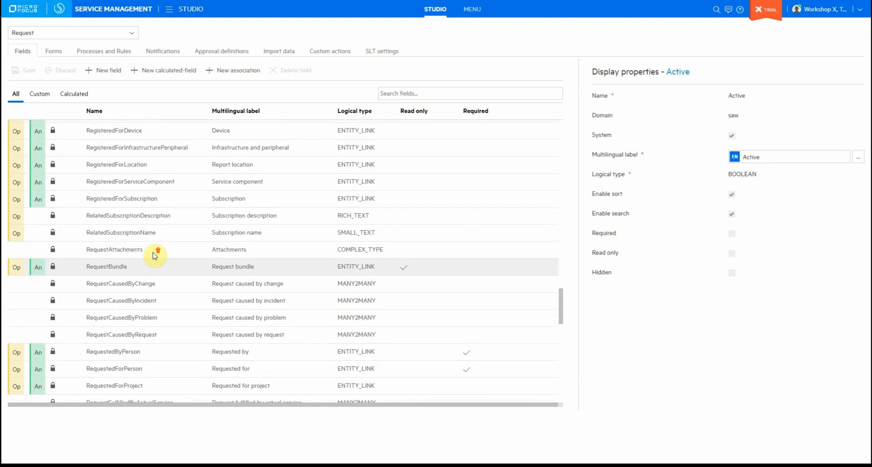
click(39, 94)
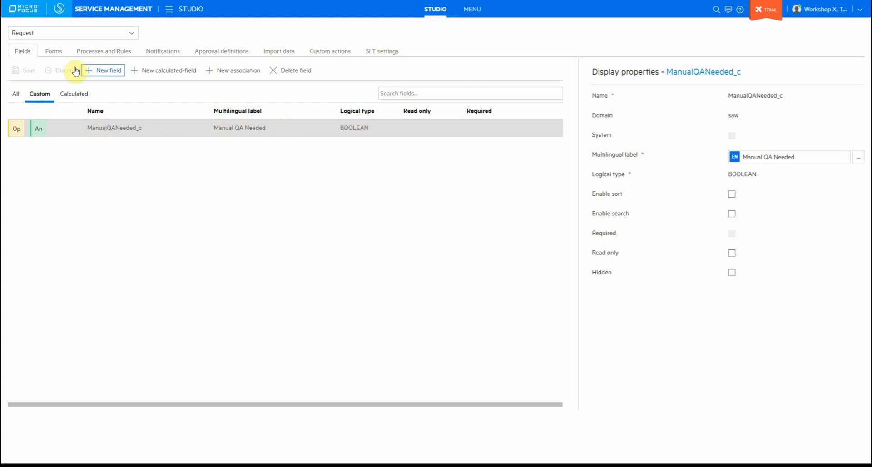
Open the withoutResolution form of Request and inspect the display properties of its Manual QA Needed field.
click(54, 52)
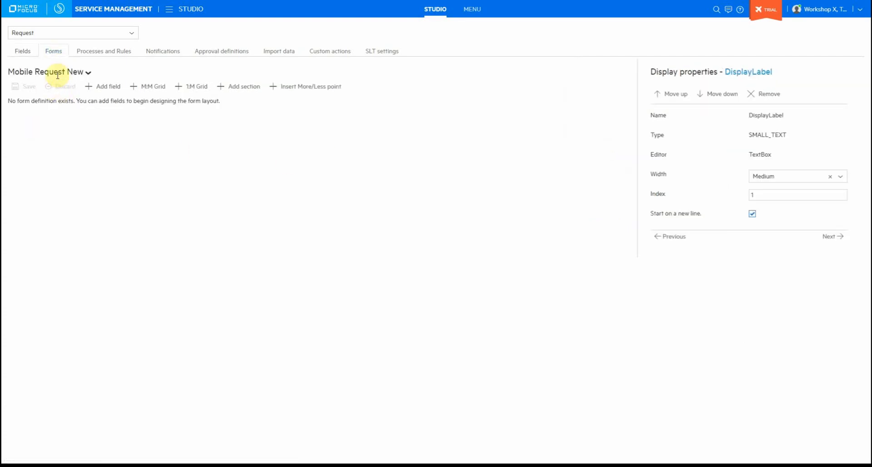
click(68, 74)
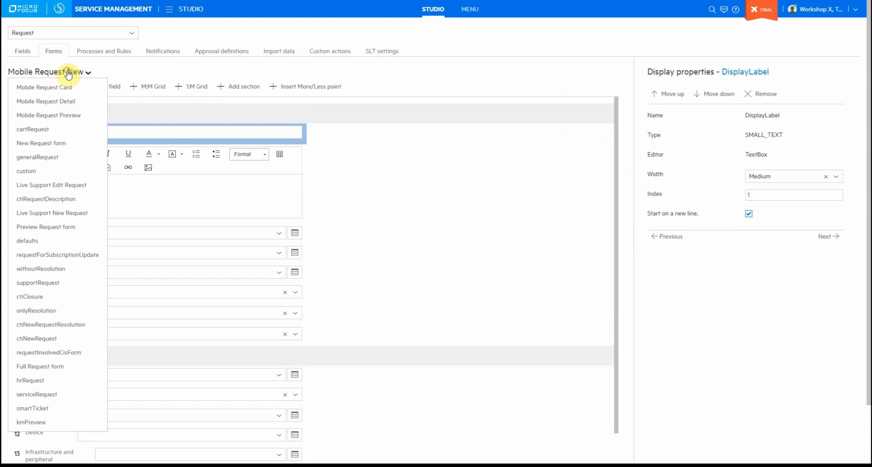
click(63, 269)
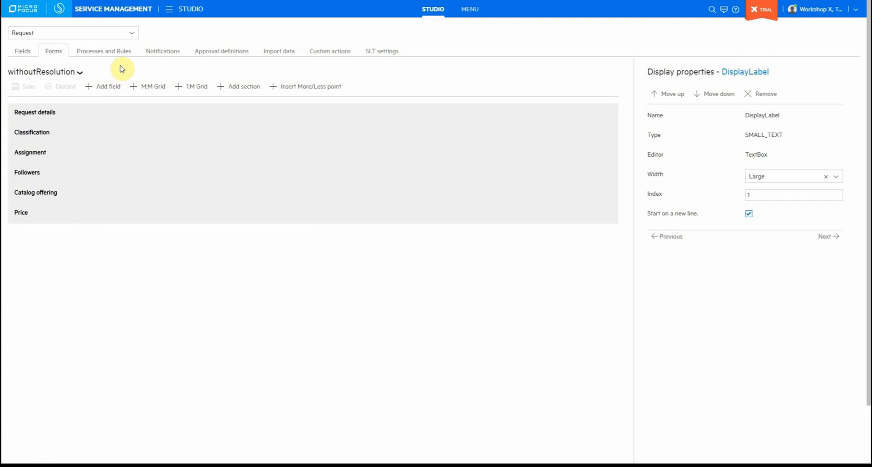
click(54, 259)
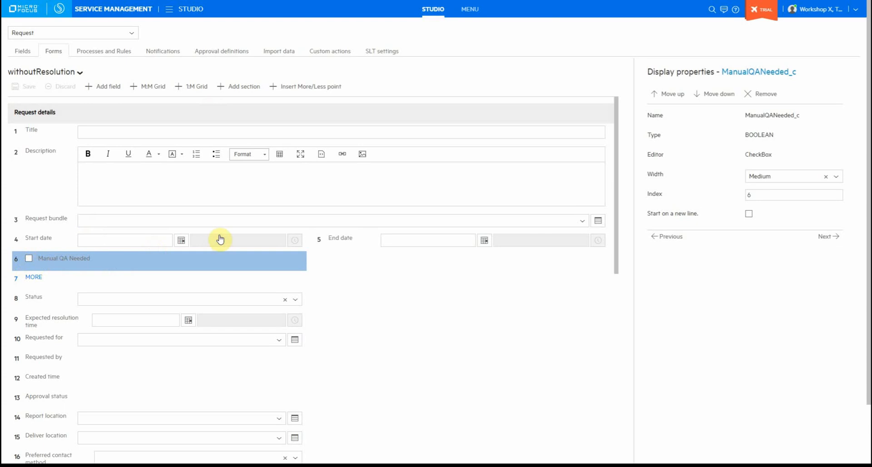
View the workflow of the Service process for Request, and recheck the custom Request fields.
click(113, 53)
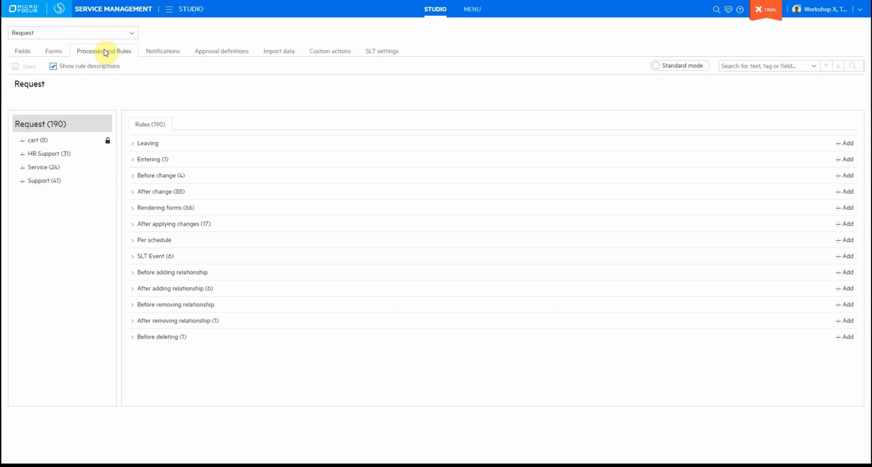
click(49, 168)
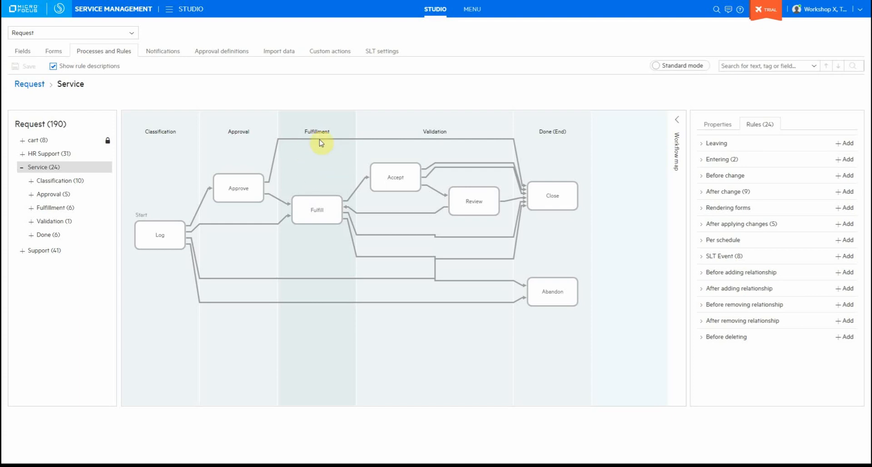
click(28, 56)
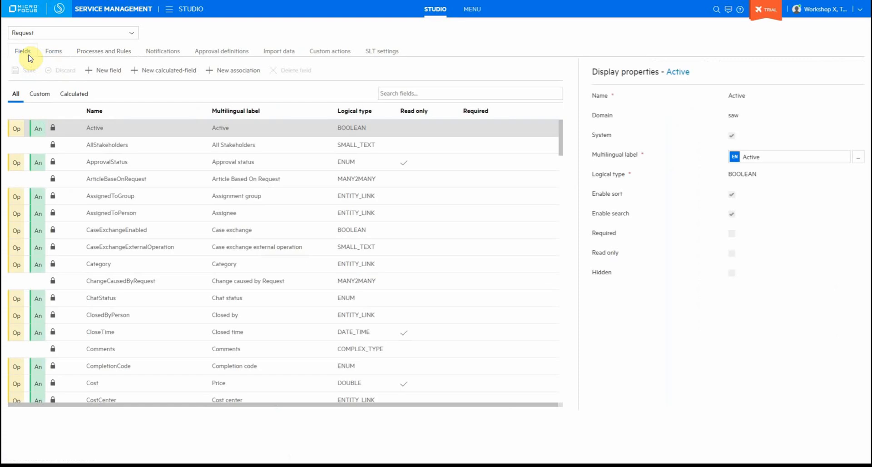
click(40, 94)
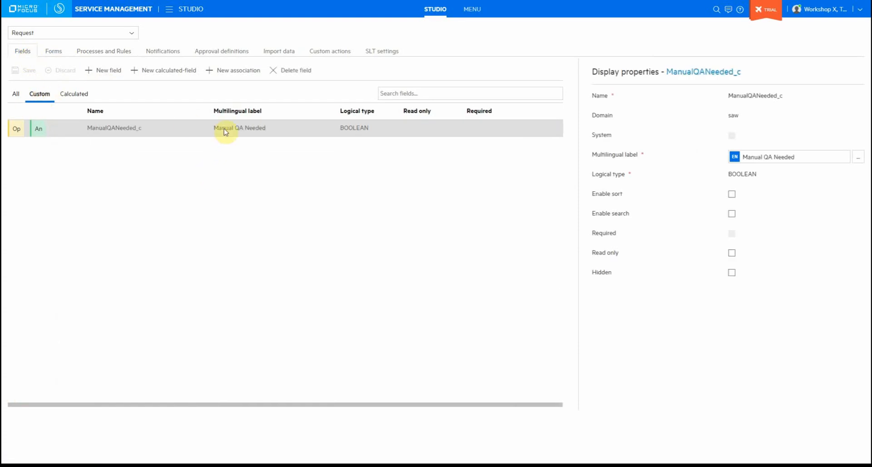
Open the Service process workflow for Request and examine its Fulfill, Accept and Review phases.
click(112, 53)
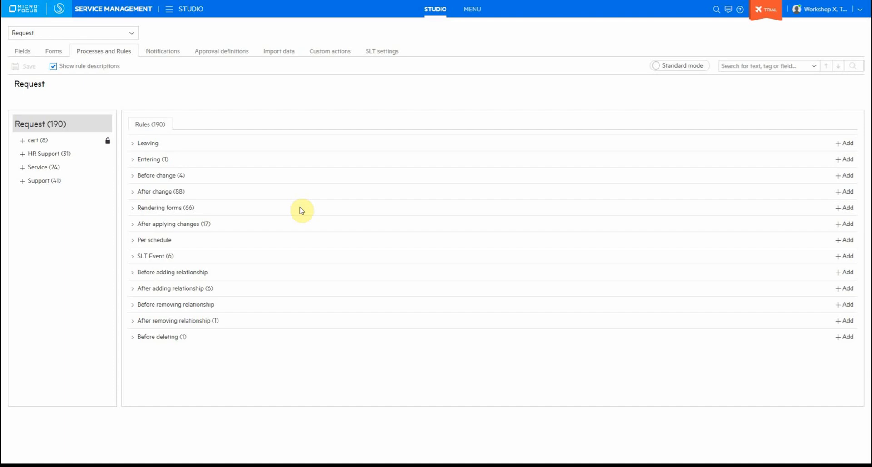
click(43, 168)
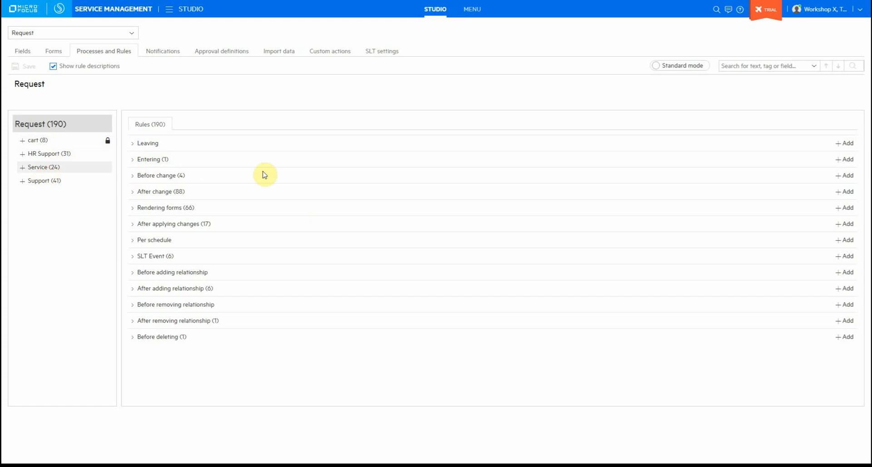
click(325, 200)
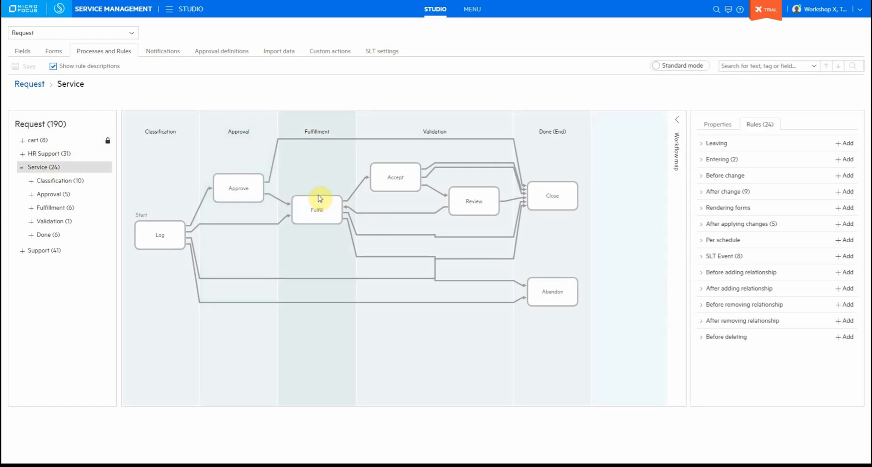
click(320, 186)
click(321, 212)
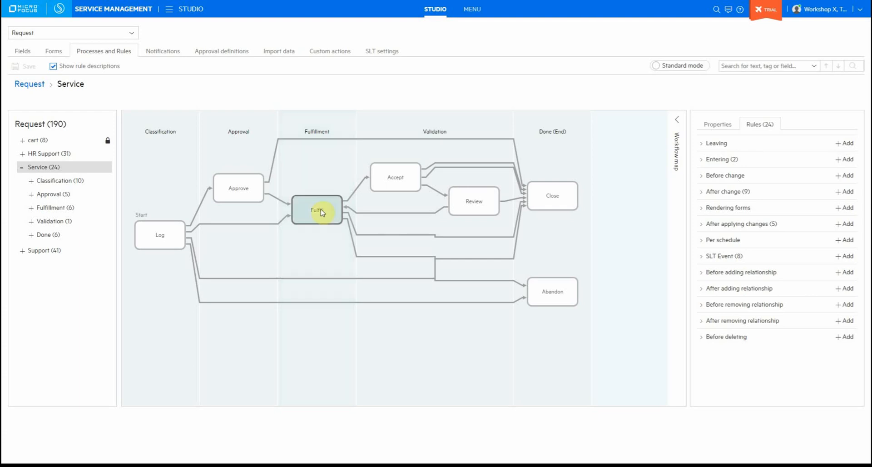
click(319, 172)
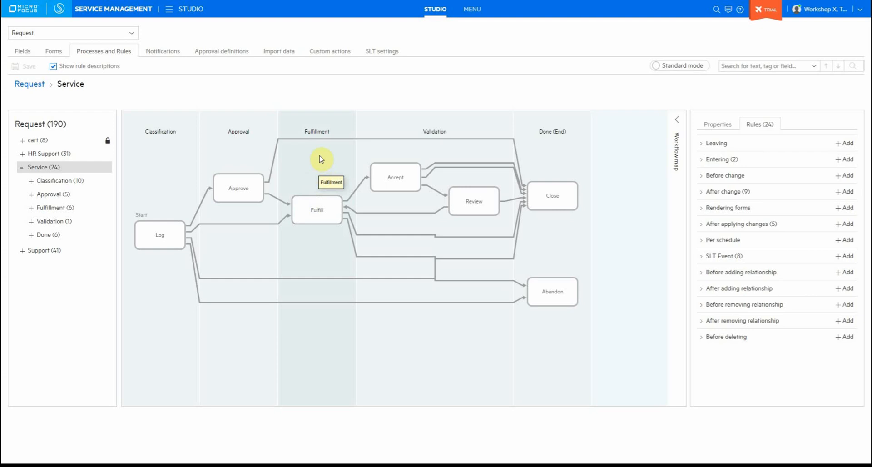
click(387, 182)
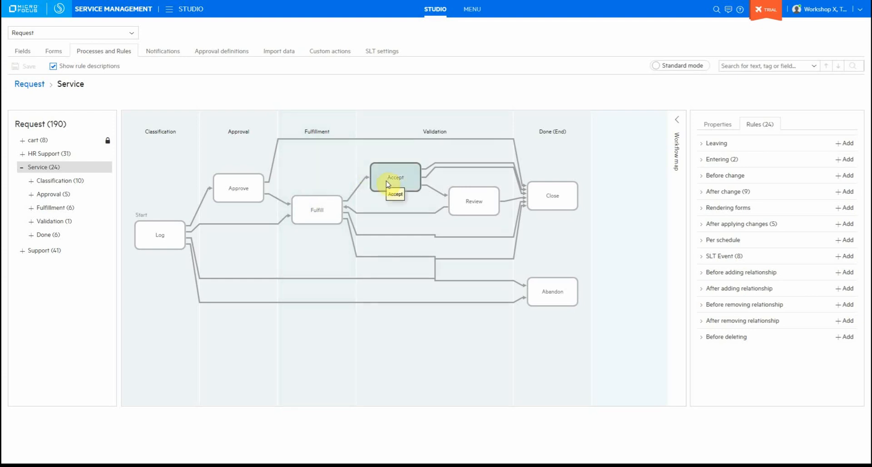
click(477, 206)
click(398, 330)
click(186, 312)
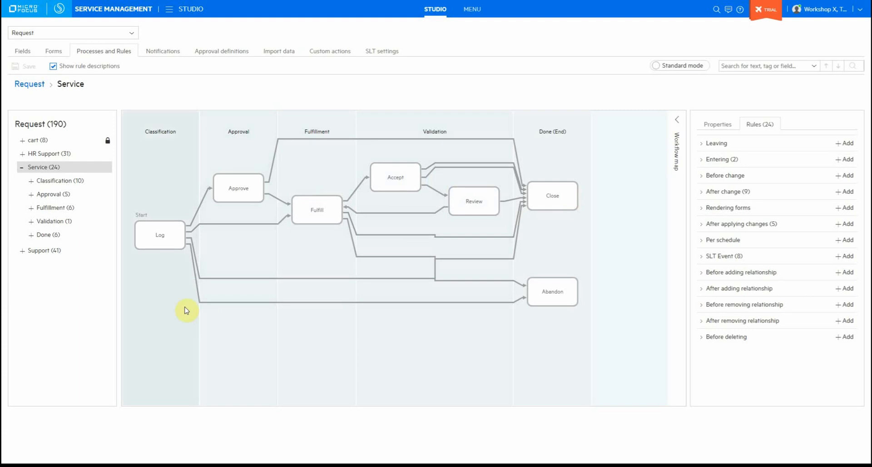
click(317, 221)
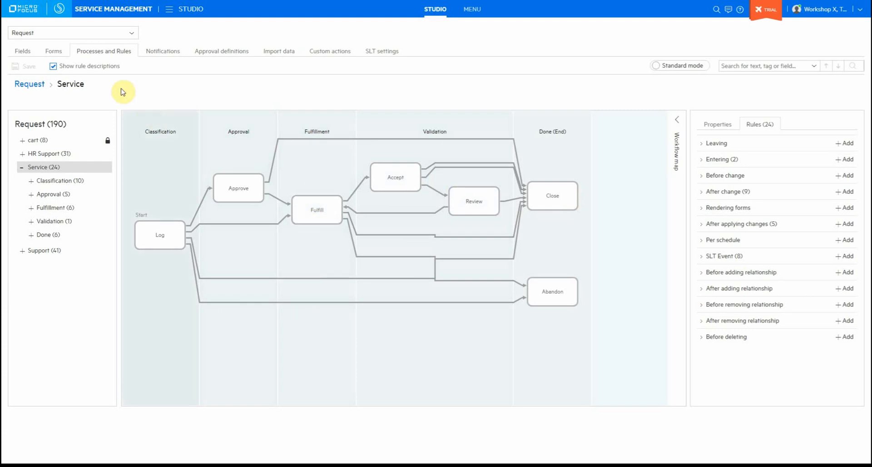
Start a new phase from the Fulfill phase of the Service workflow and set its phase id to ManualQA.
click(312, 216)
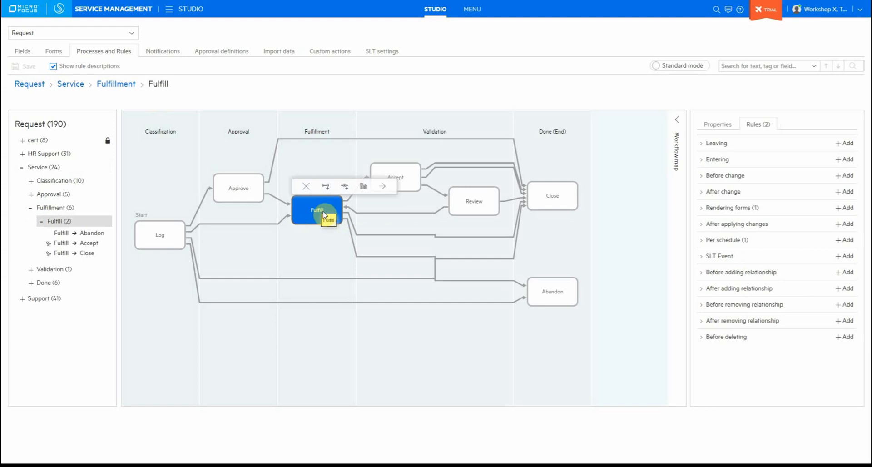
mouse_move(321, 210)
click(379, 187)
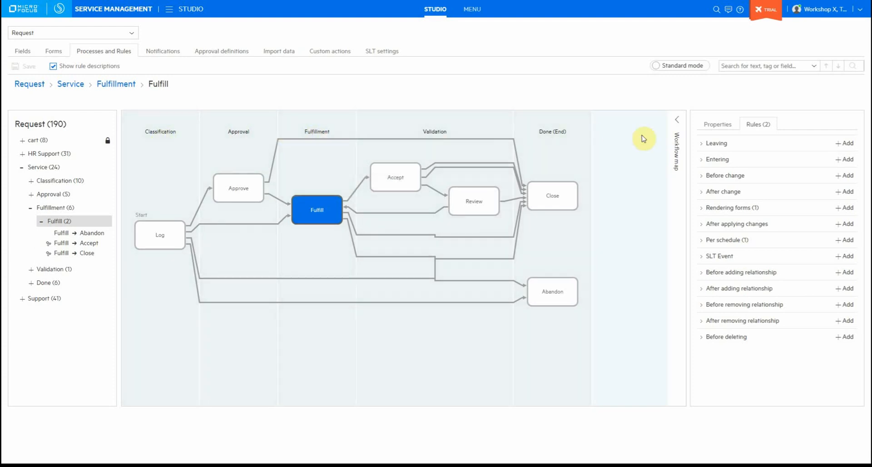
click(300, 207)
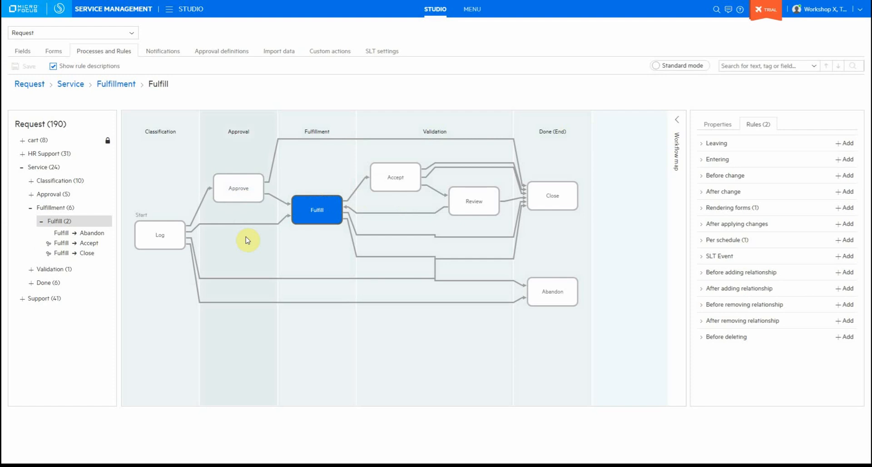
click(321, 213)
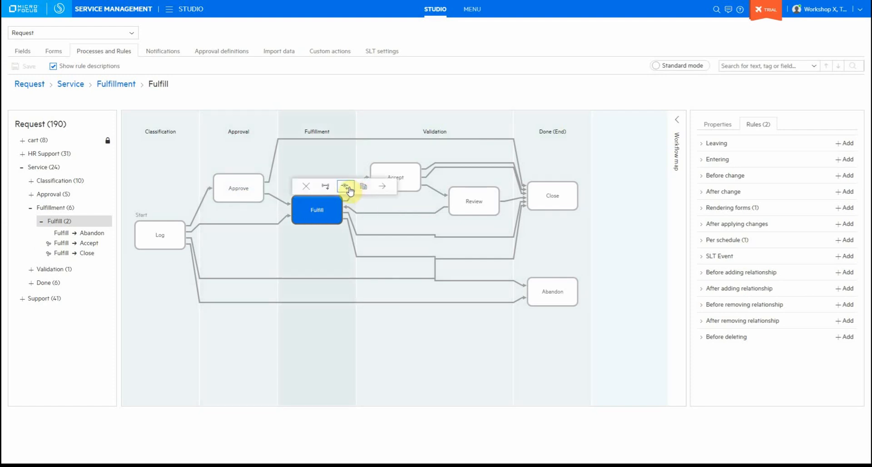
click(347, 187)
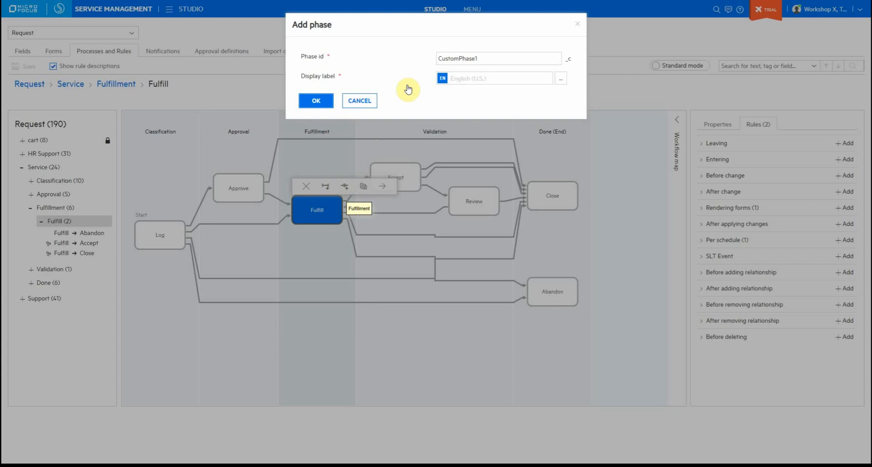
double_click(493, 57)
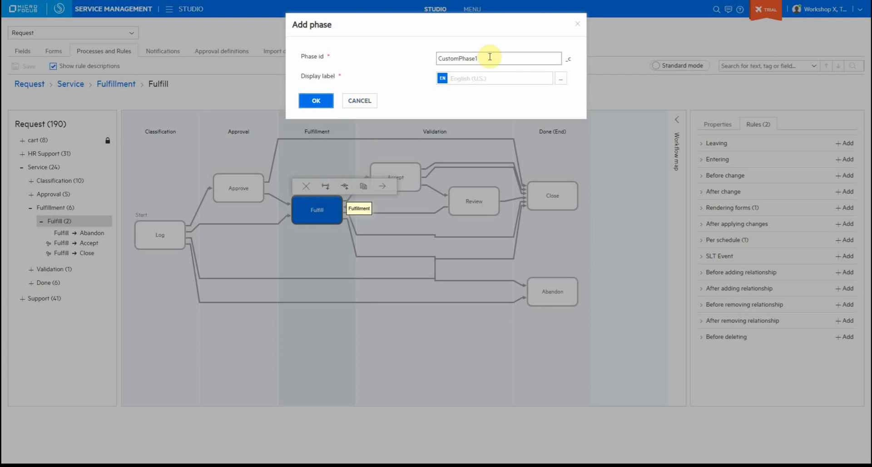
text(ManualQA)
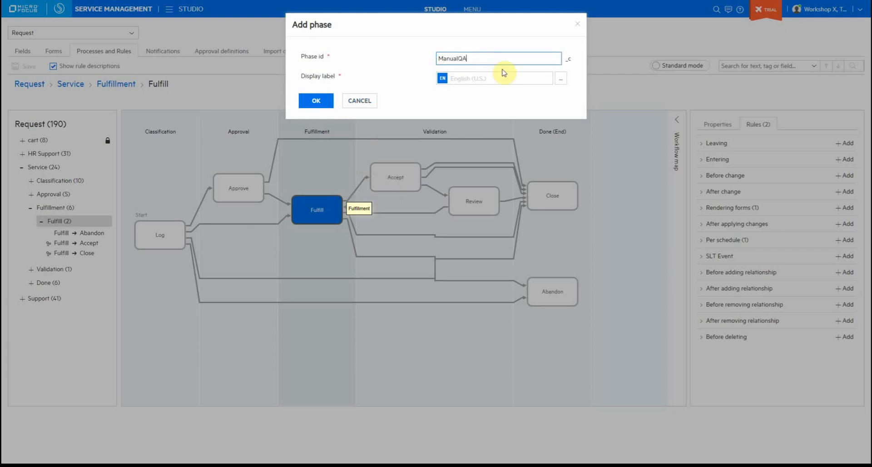
click(568, 61)
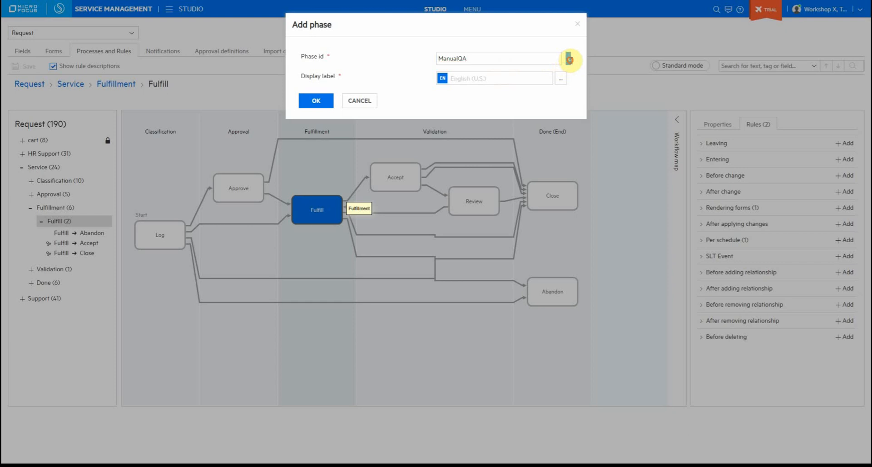
Set the new phase's display label to Manual QA and add the phase to the workflow.
click(491, 81)
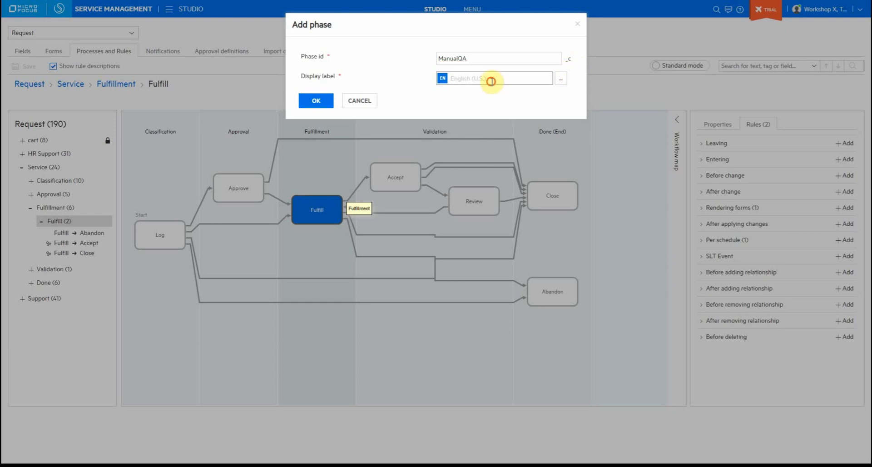
text(Man)
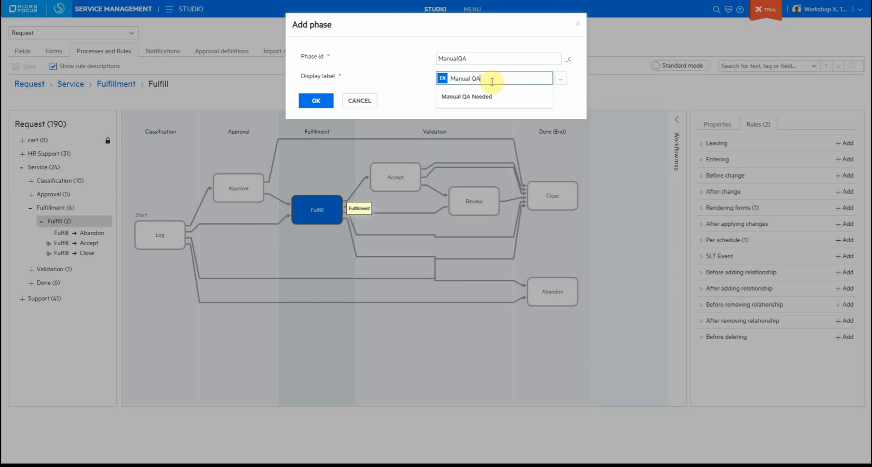
text(ual QA)
click(487, 95)
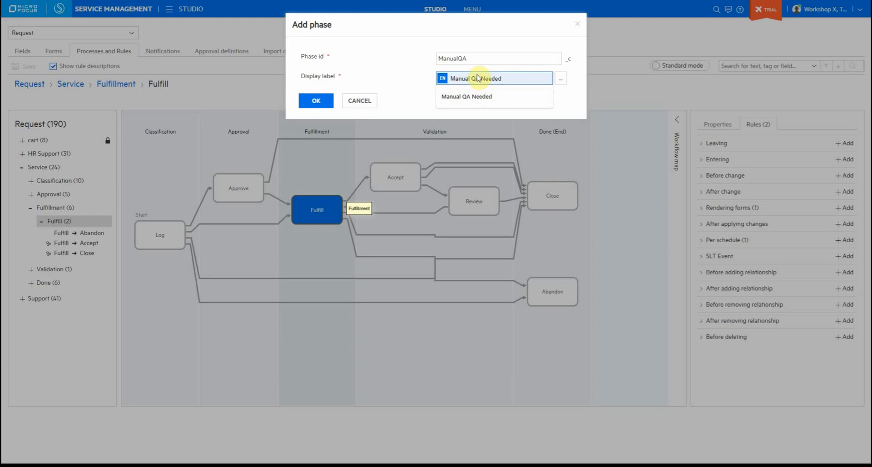
click(402, 62)
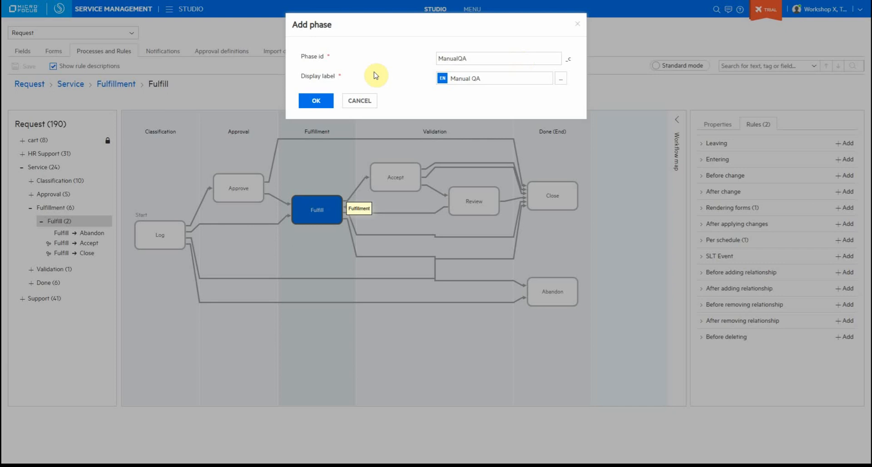
click(327, 100)
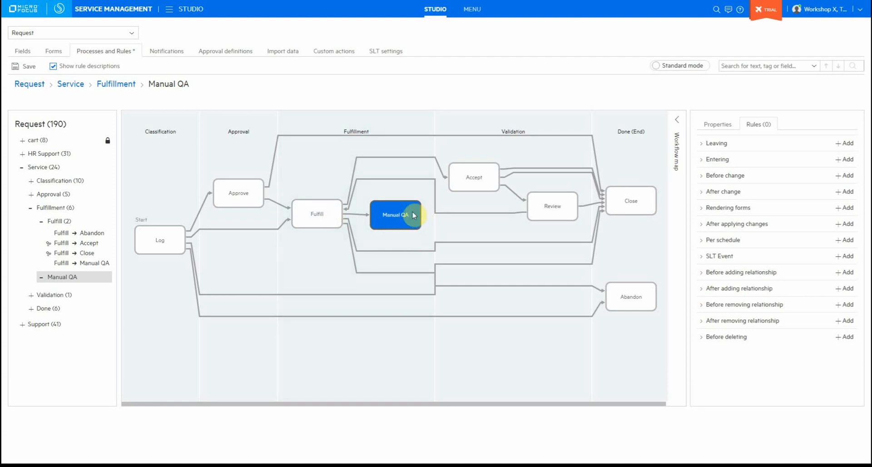
Add a transition from the Manual QA phase to the Accept phase.
click(394, 217)
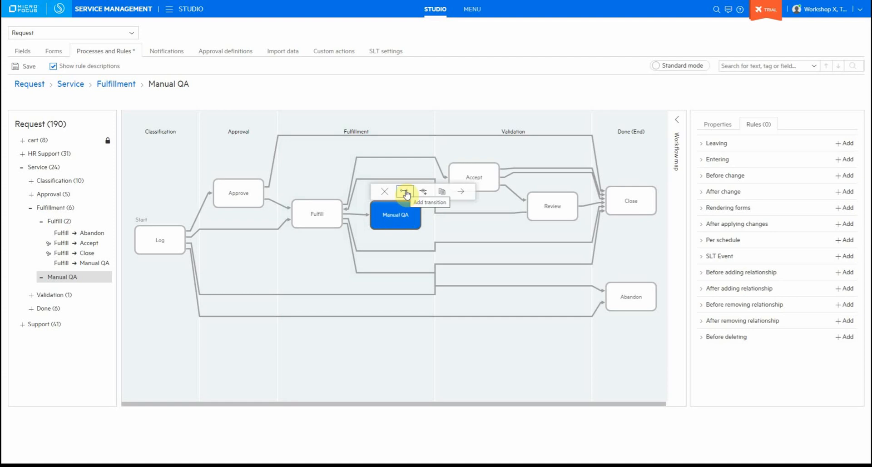
click(405, 193)
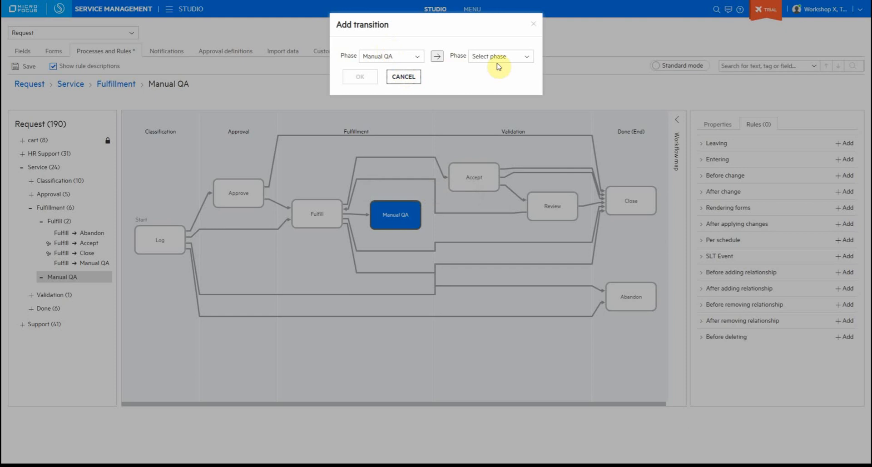
click(517, 59)
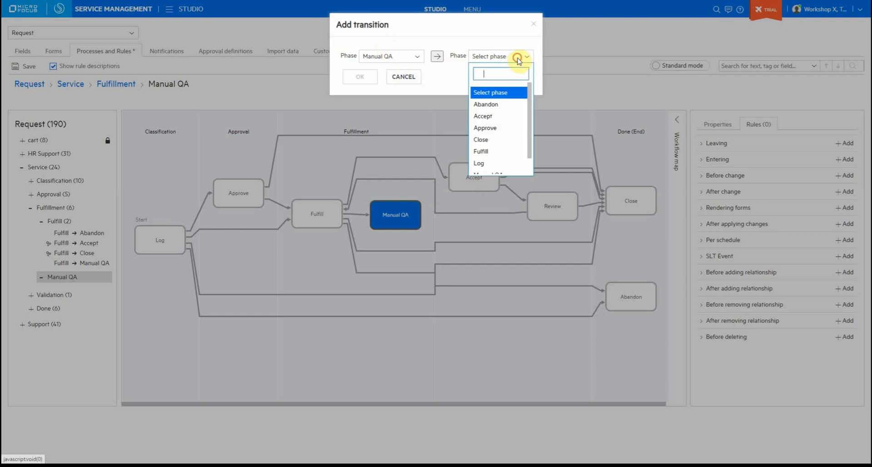
click(497, 116)
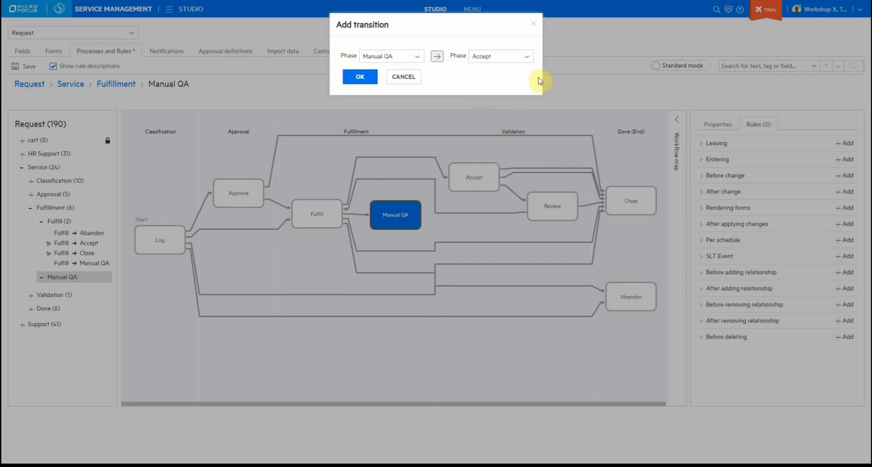
click(373, 80)
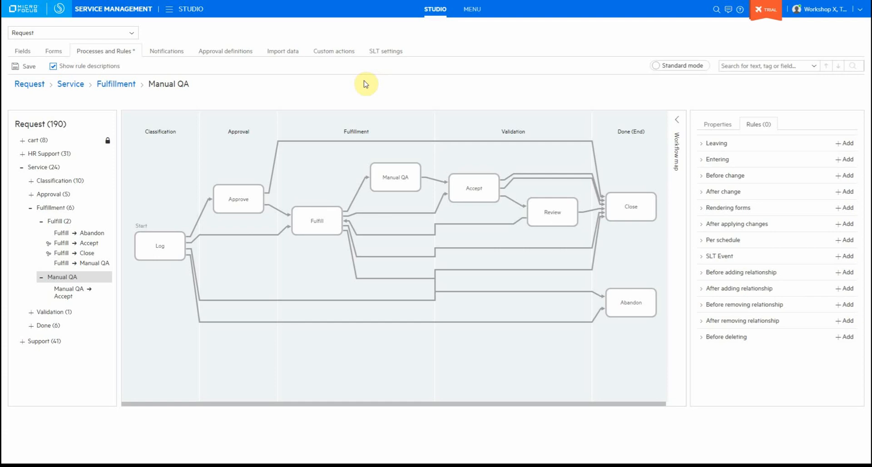
Examine the transitions from Fulfill to Manual QA and Accept, including the type and condition of the Fulfill to Accept transition.
click(393, 176)
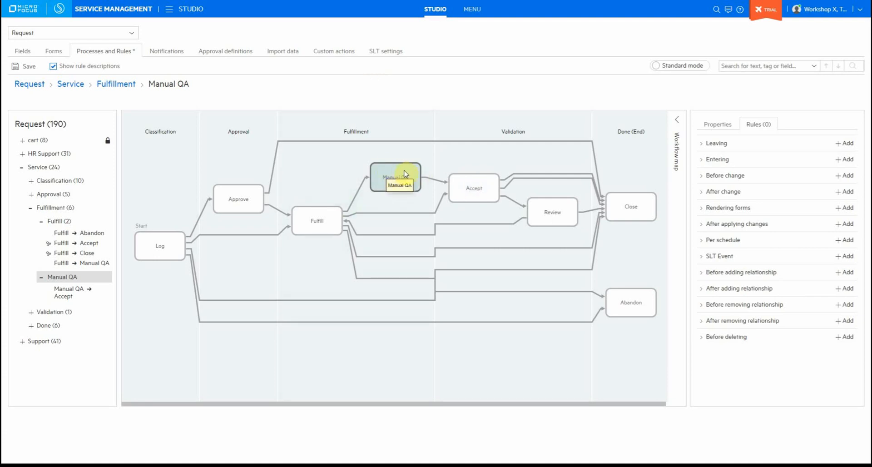
click(313, 219)
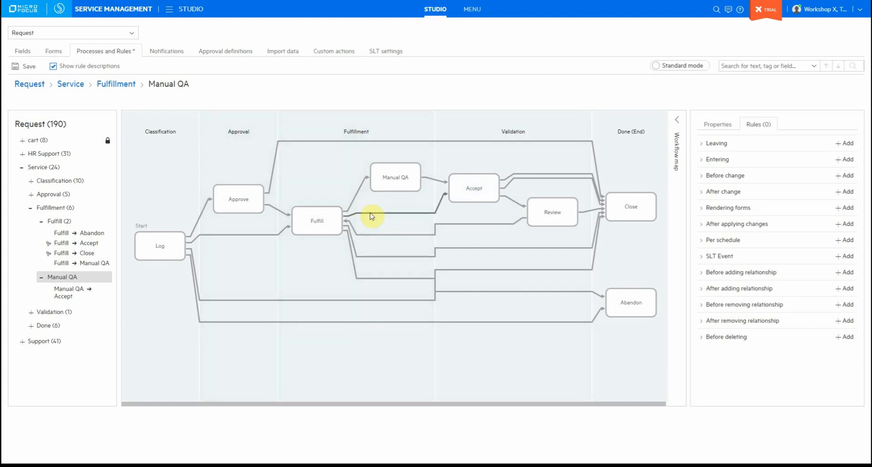
click(354, 201)
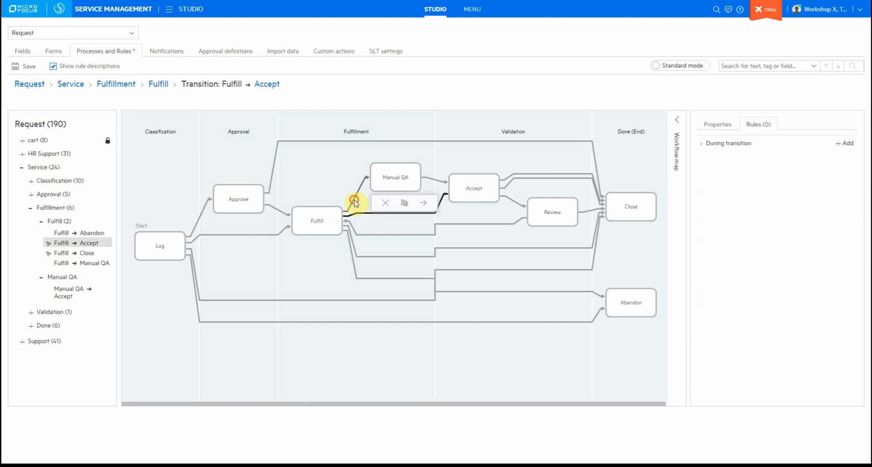
click(356, 203)
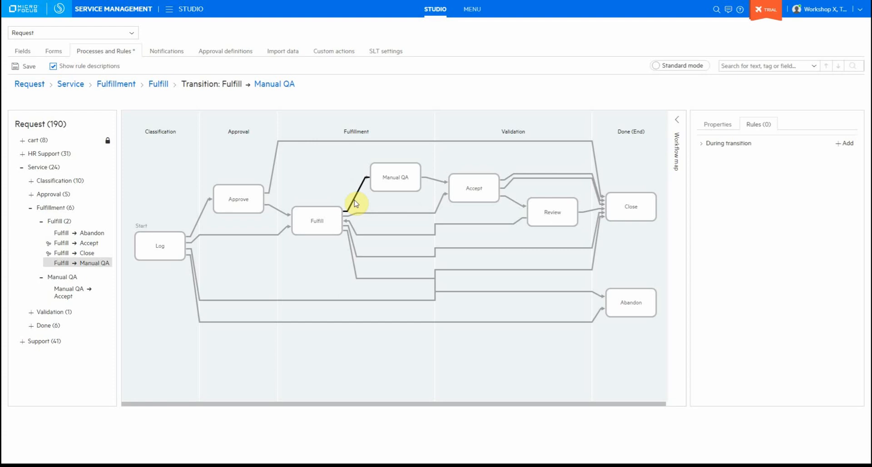
click(363, 214)
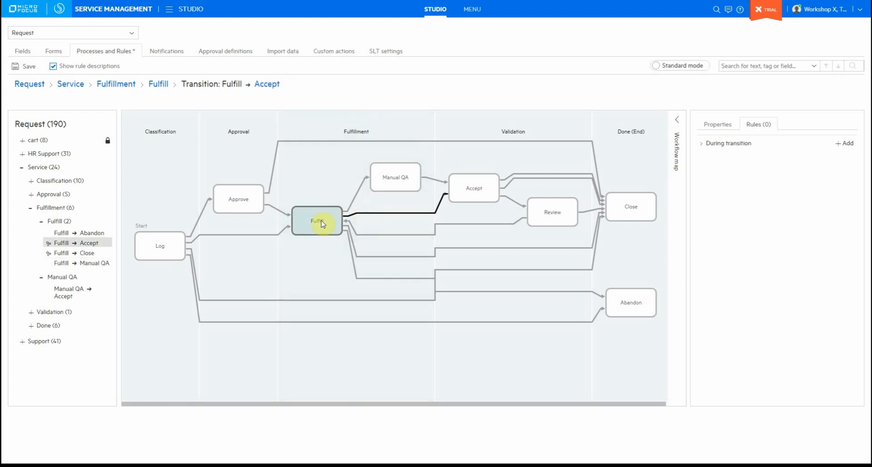
click(715, 125)
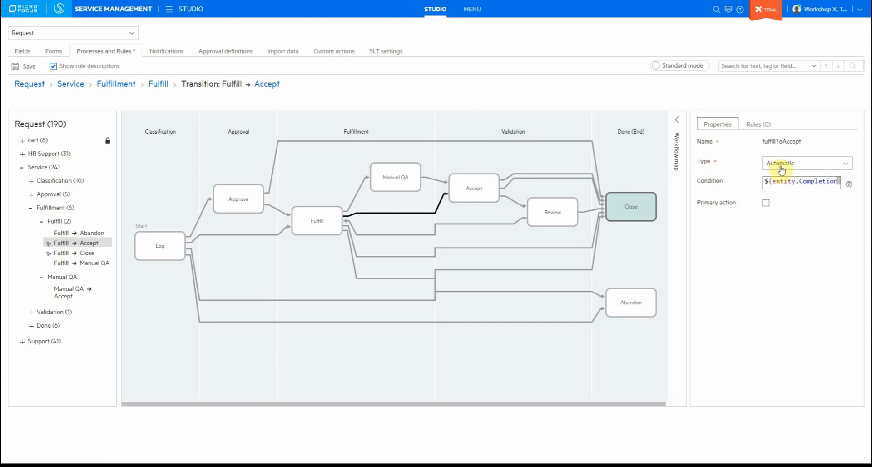
click(812, 165)
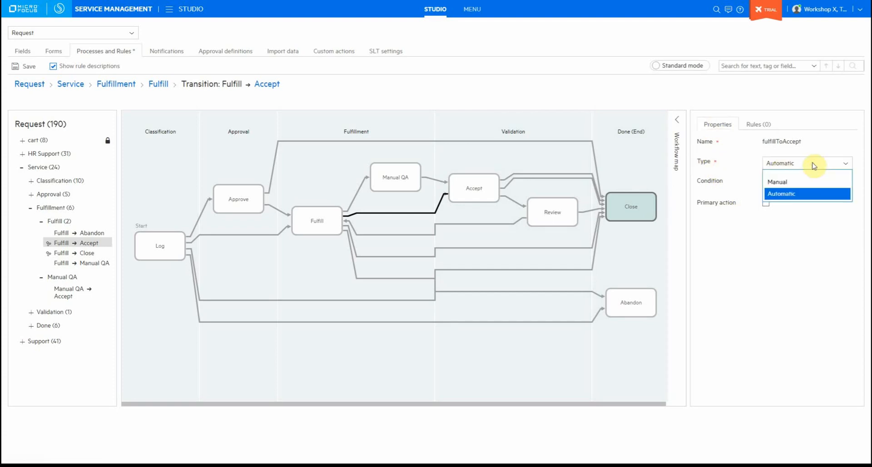
click(785, 271)
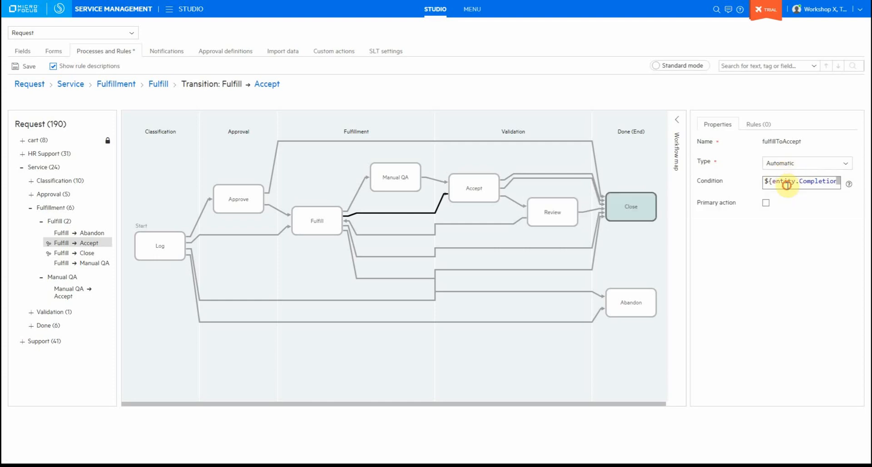
Make the Manual QA to Accept transition Automatic, reuse the Fulfill to Accept transition's condition for it, and save the workflow.
click(787, 187)
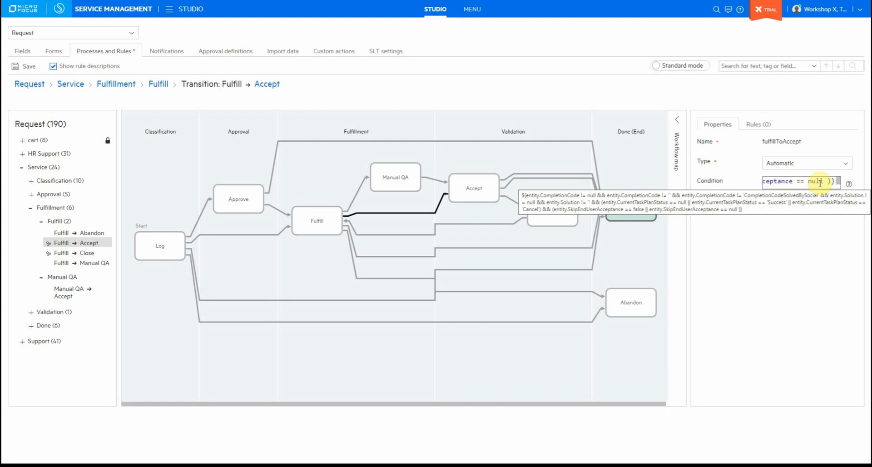
key(ctrl+a)
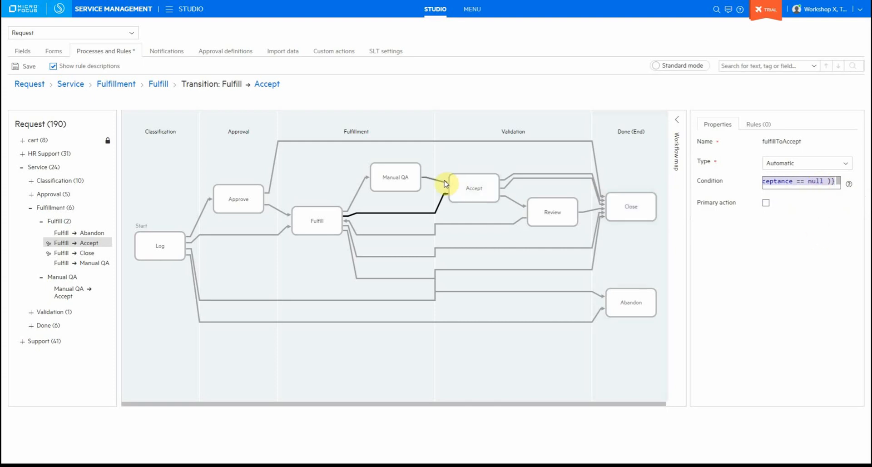
click(431, 179)
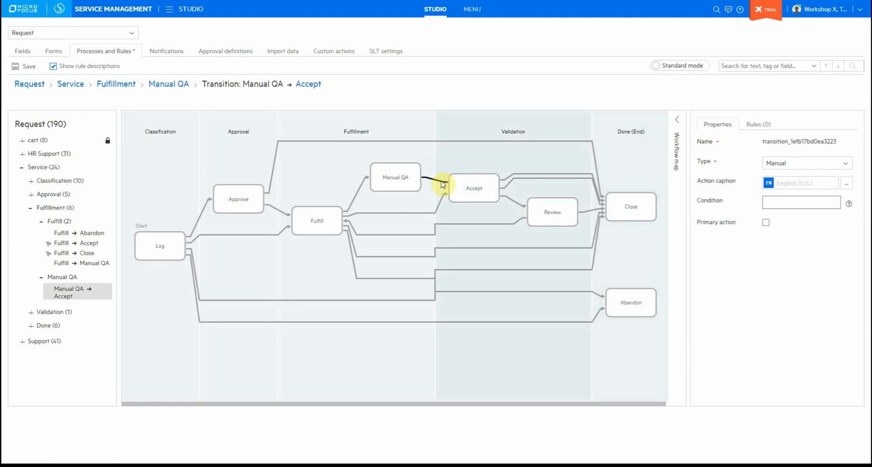
click(794, 163)
click(796, 193)
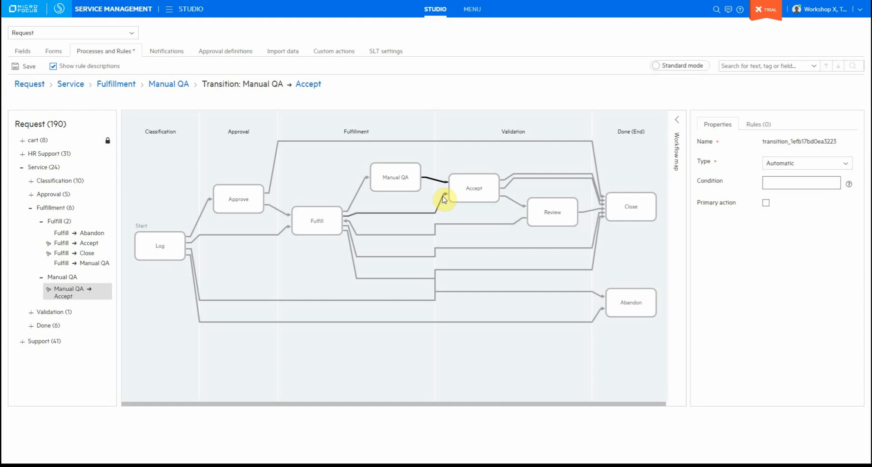
click(784, 184)
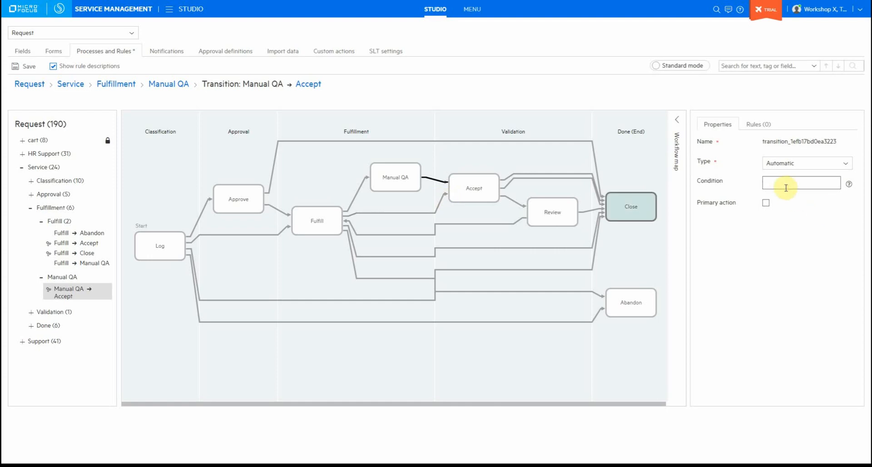
key(ctrl+v)
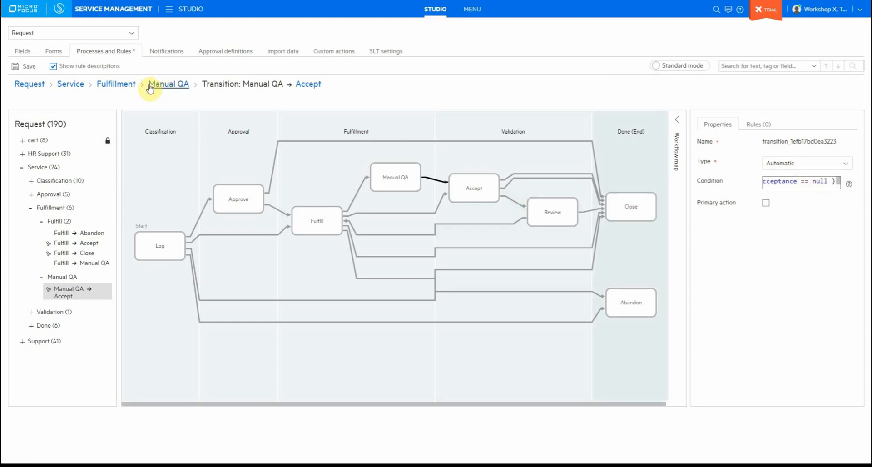
click(26, 67)
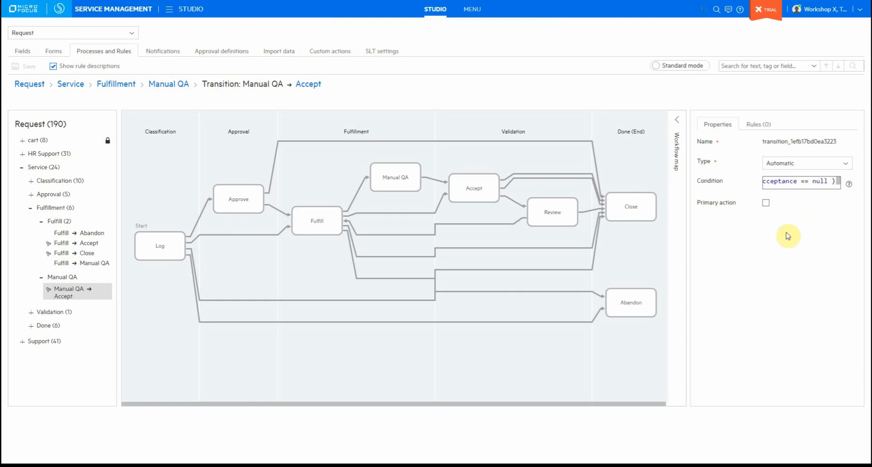
Give the manual Fulfill to Manual QA transition the action caption Manual QA and the condition ${true}, and save.
click(360, 191)
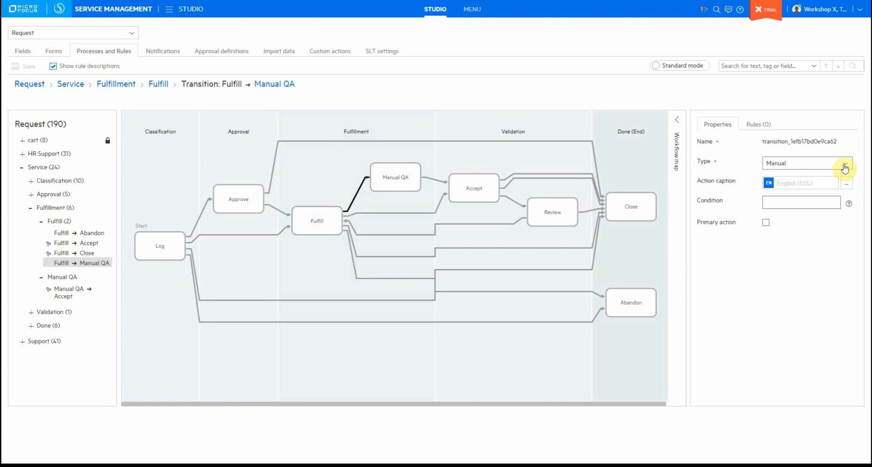
click(810, 183)
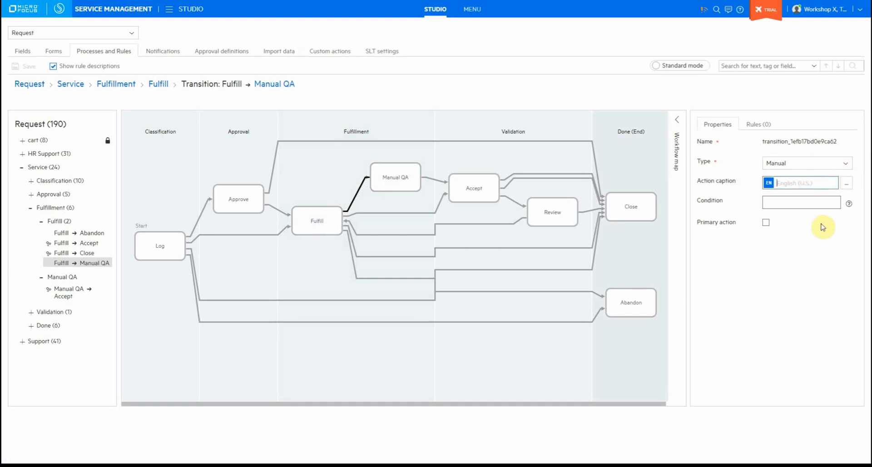
text(Manual QA)
click(786, 203)
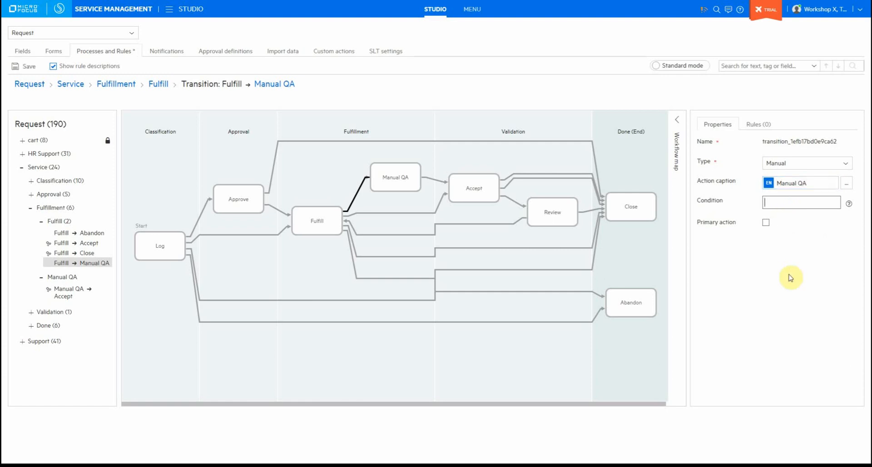
text(true)
key(Tab)
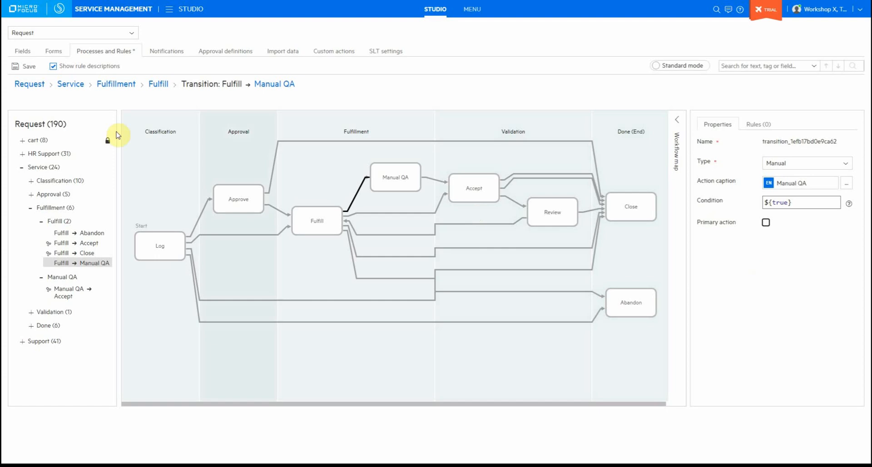
click(26, 67)
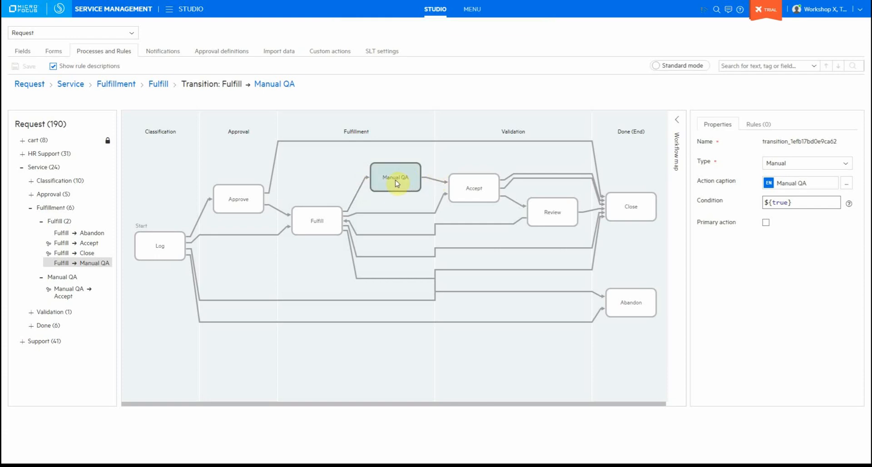
Add a simple rule with the Add comment template to the Entering event of the Manual QA phase.
click(358, 200)
click(368, 214)
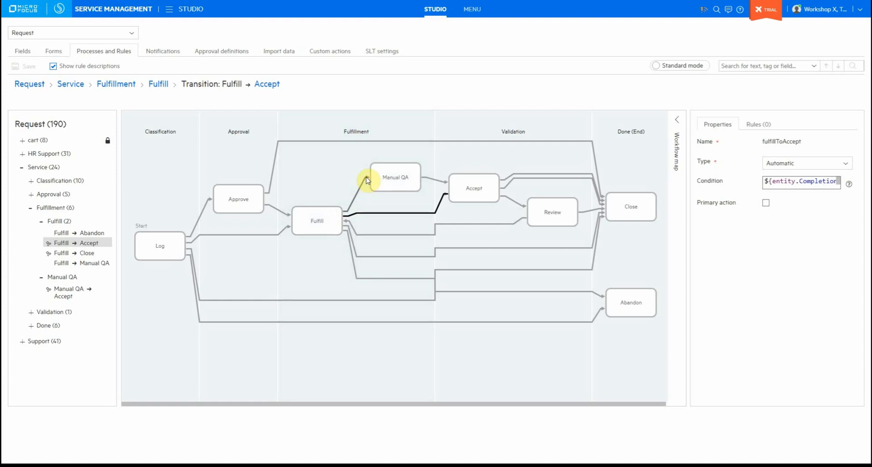
click(398, 178)
click(399, 178)
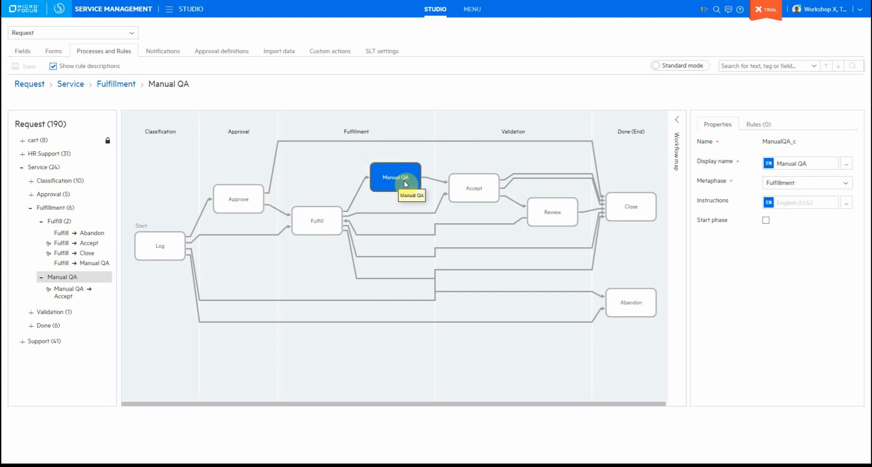
click(751, 124)
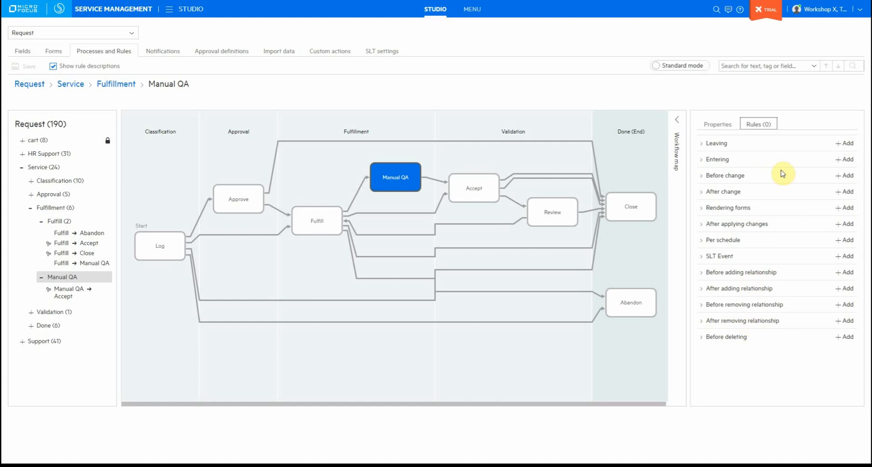
click(718, 160)
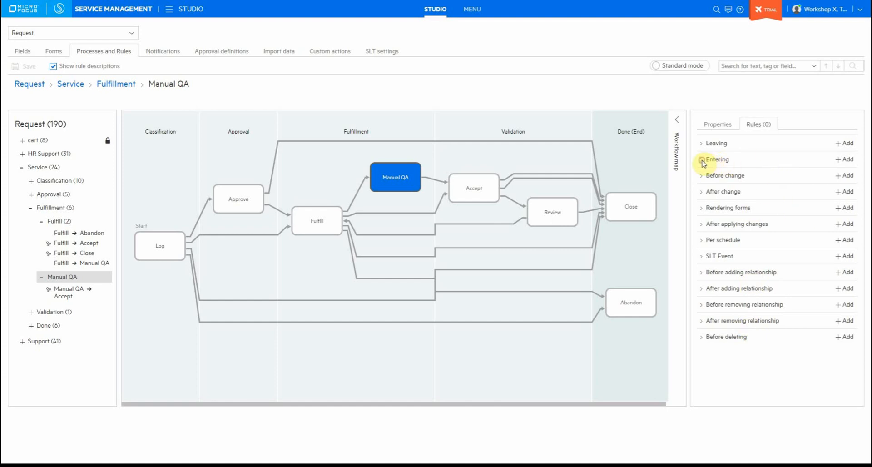
click(848, 160)
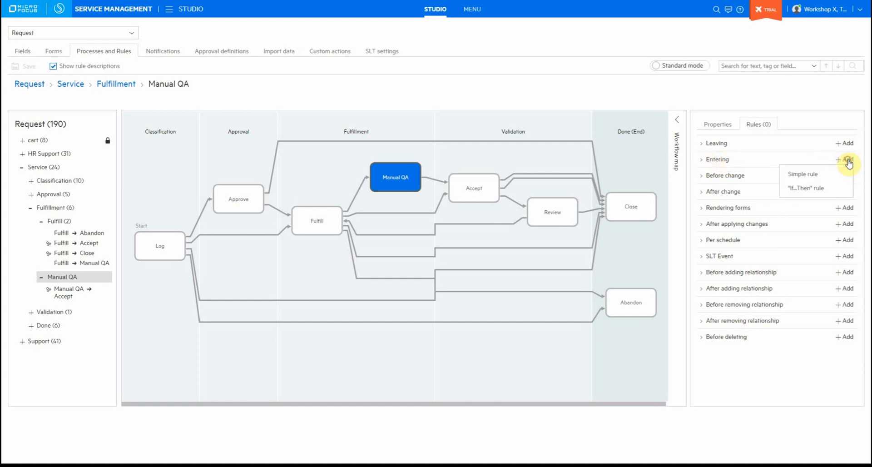
click(816, 178)
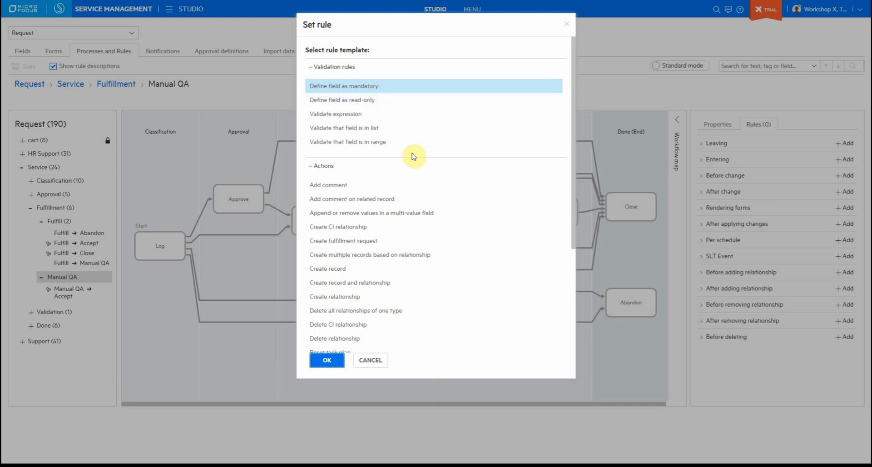
click(401, 189)
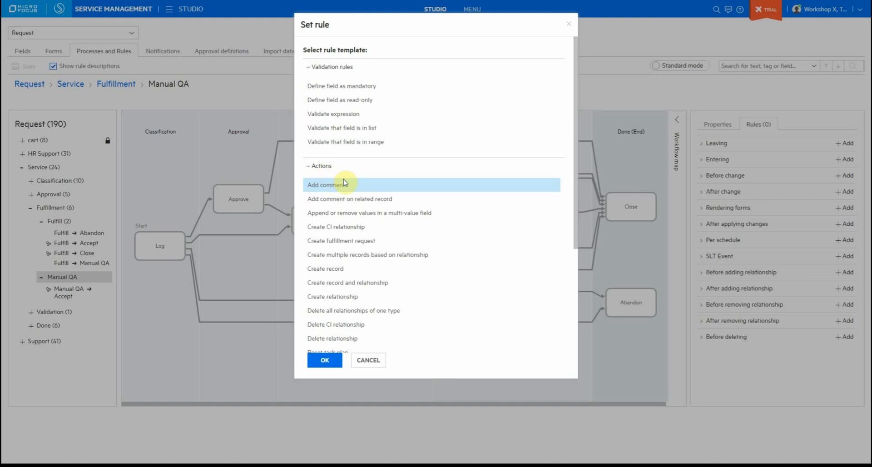
click(337, 363)
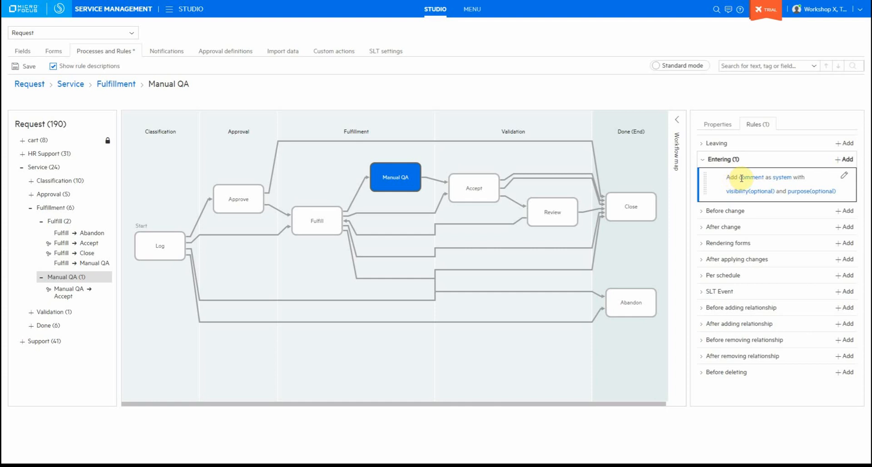
Set the Entering comment rule to post as current user with Internal visibility.
click(779, 178)
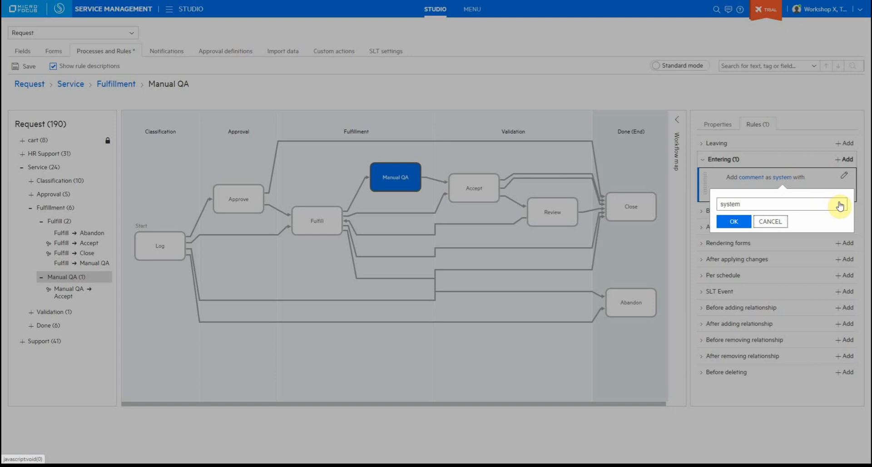
click(840, 206)
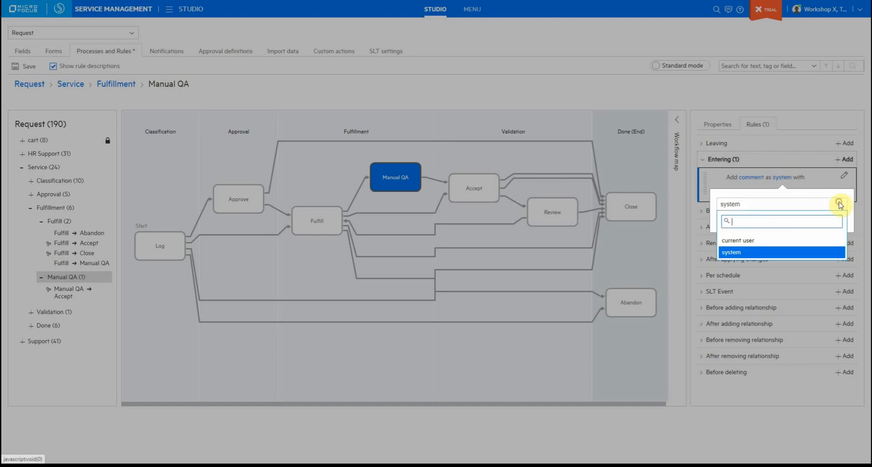
click(763, 242)
click(737, 220)
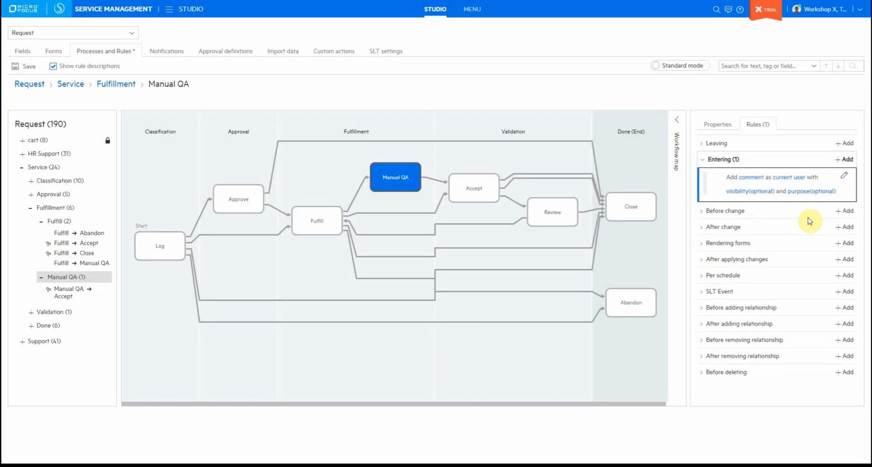
click(742, 191)
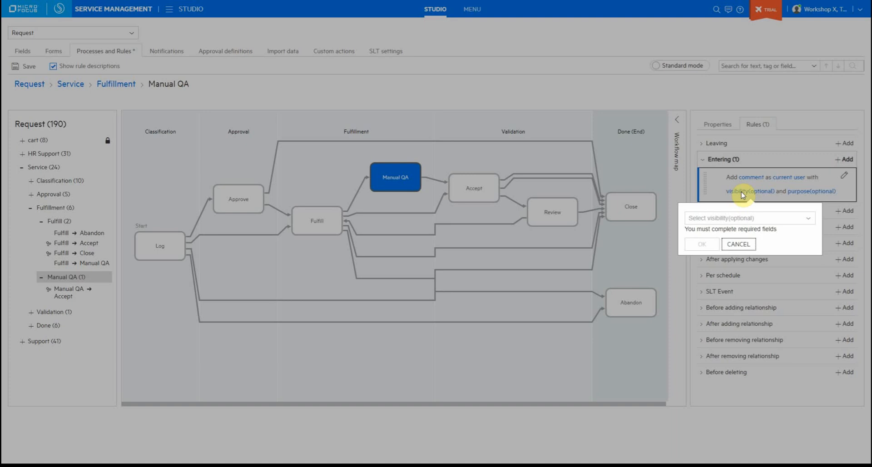
click(801, 217)
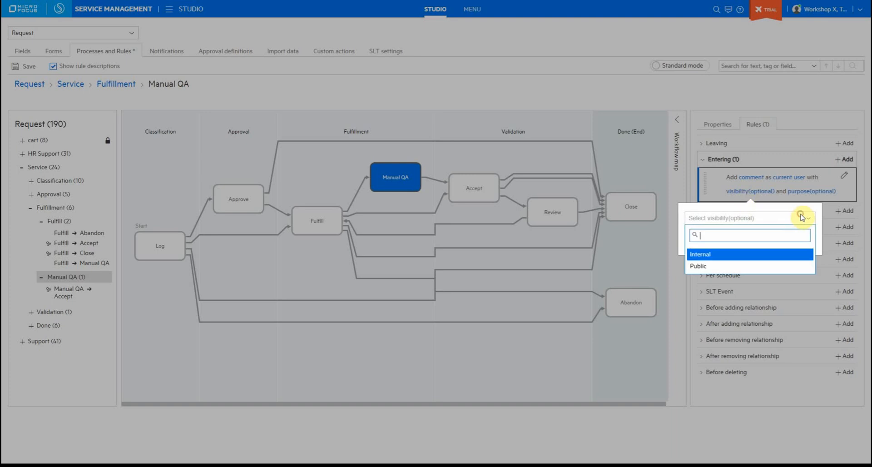
click(724, 262)
click(695, 236)
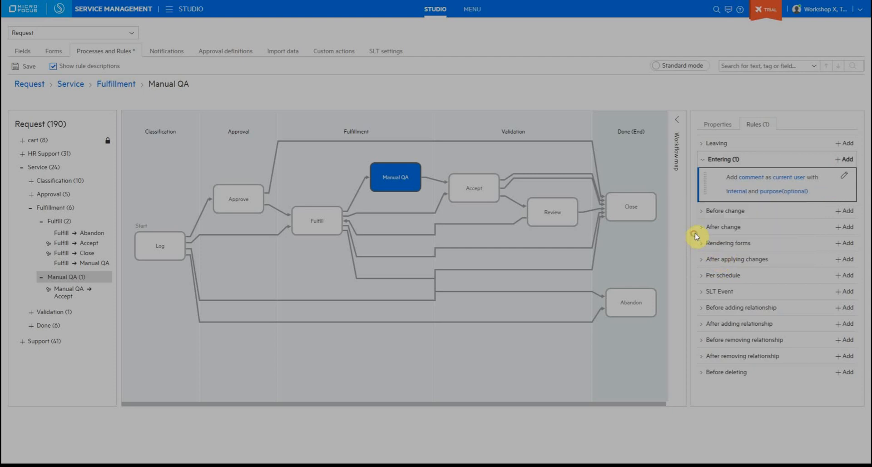
Set the comment rule's purpose to Request more information.
click(782, 191)
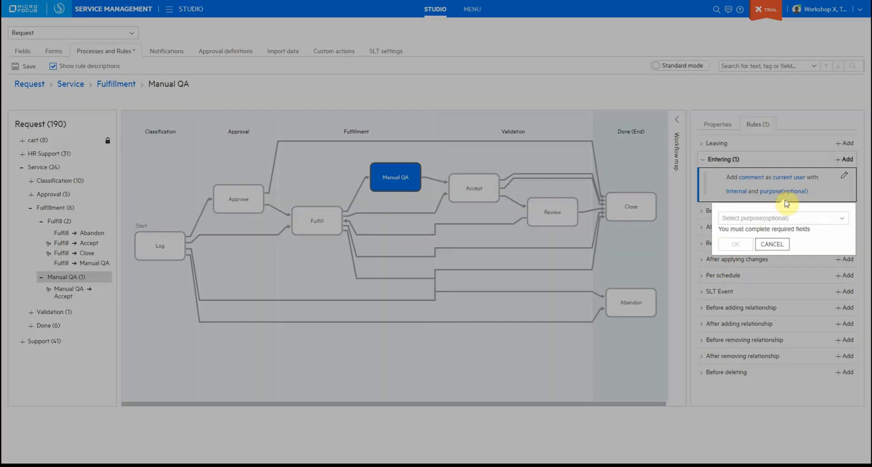
click(813, 218)
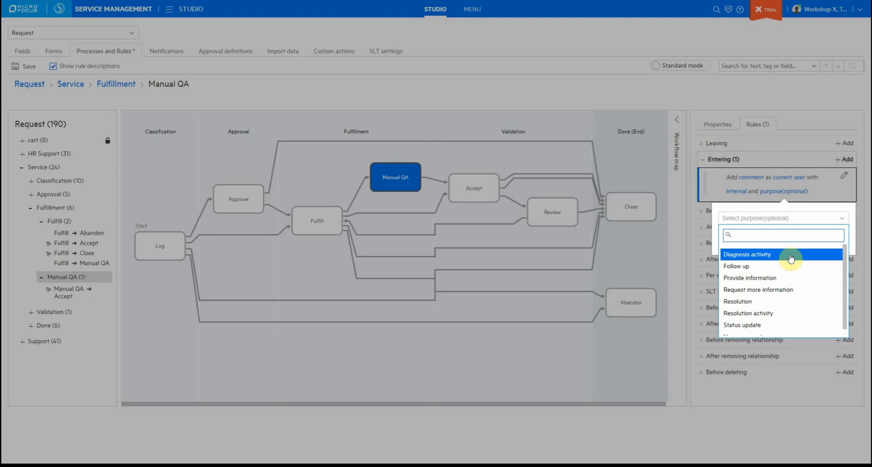
click(795, 290)
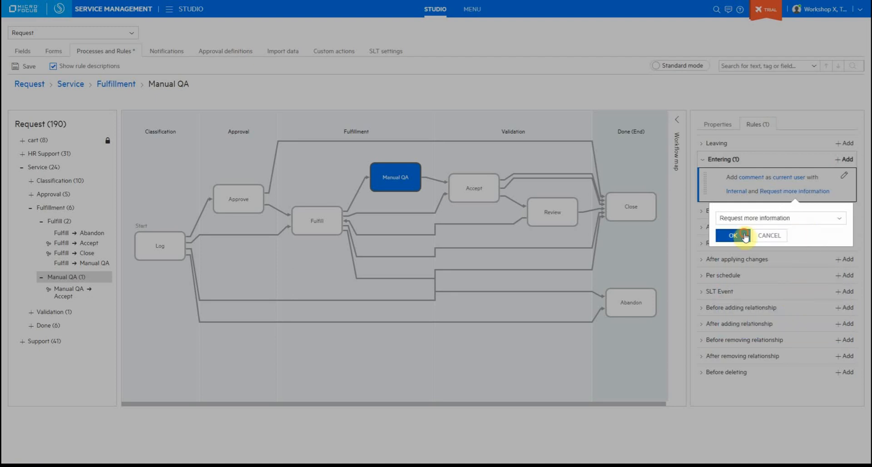
click(733, 236)
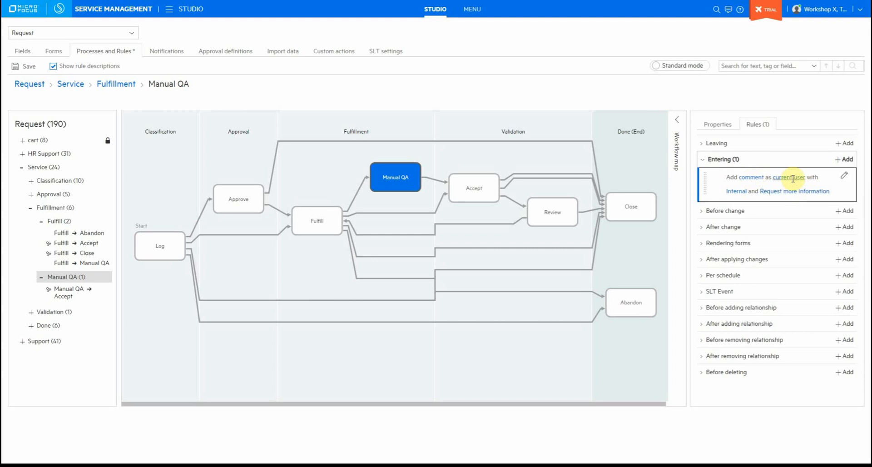
Enter the rule's comment text as "Moved to the Manual QA phase" in the rich text editor rather than as an expression.
click(752, 178)
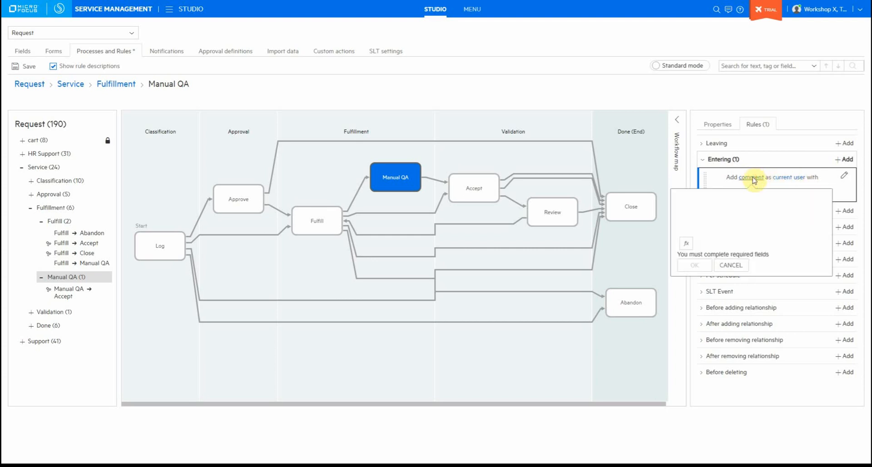
click(726, 241)
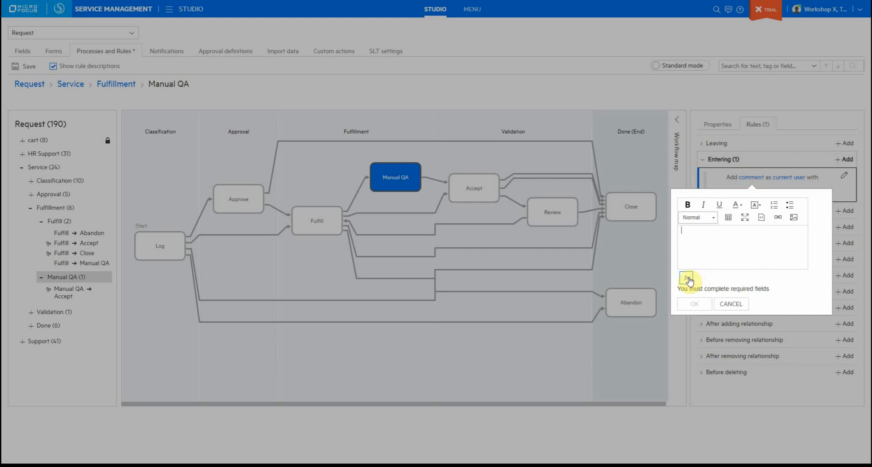
click(687, 278)
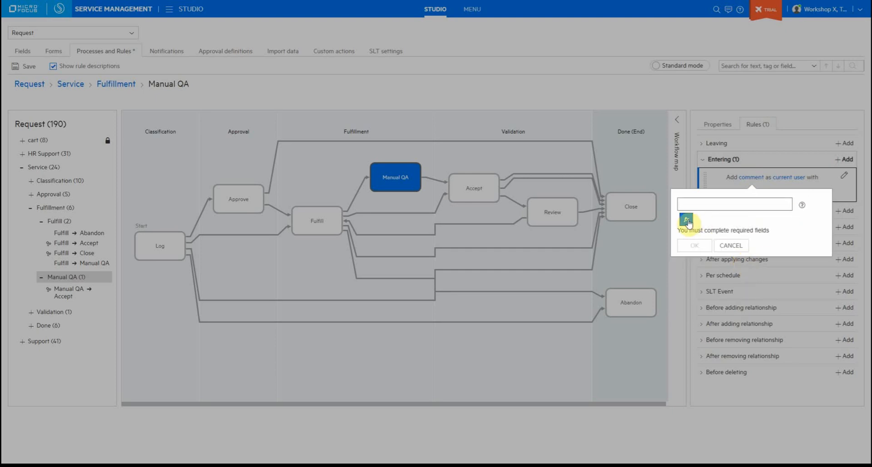
click(687, 222)
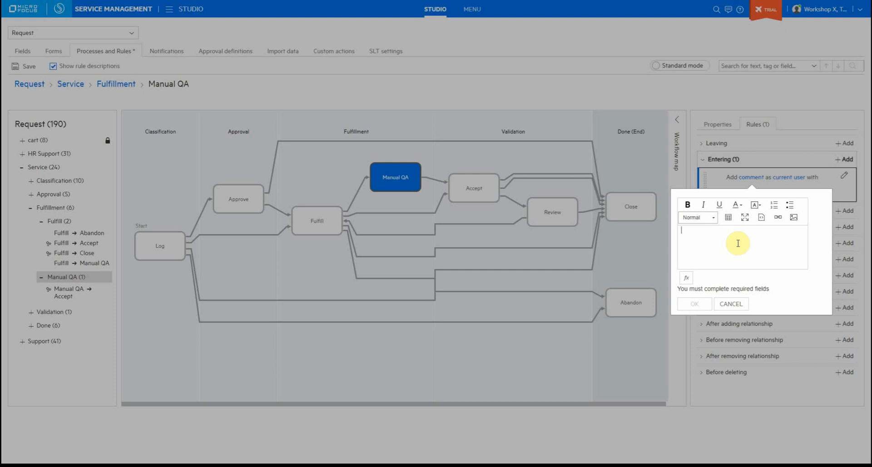
text(Moved )
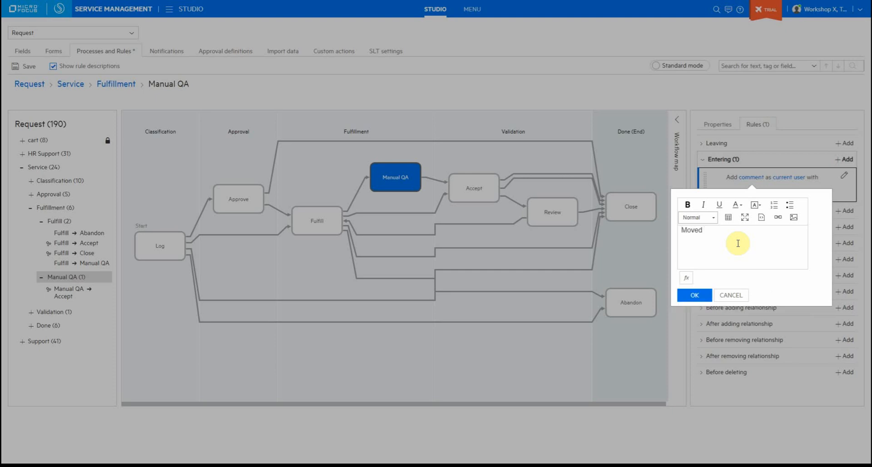
text(to the Manual QA phase)
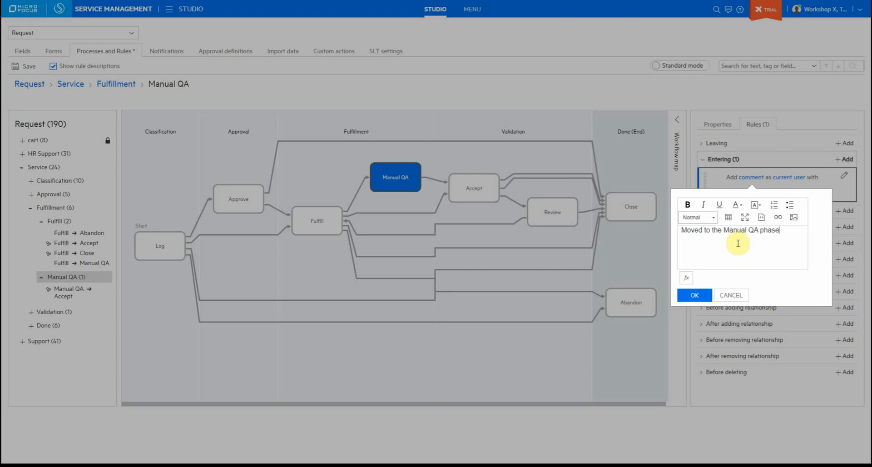
click(694, 295)
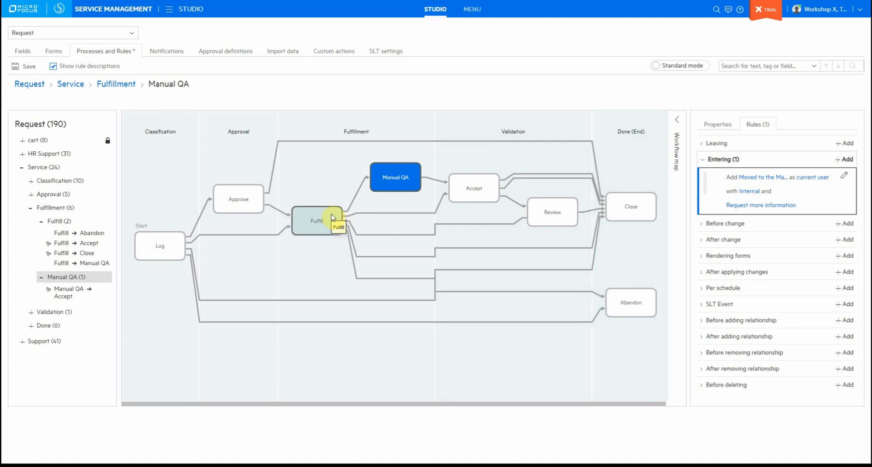
Recheck the Entering rule on the Manual QA phase and save the workflow.
click(384, 178)
click(365, 182)
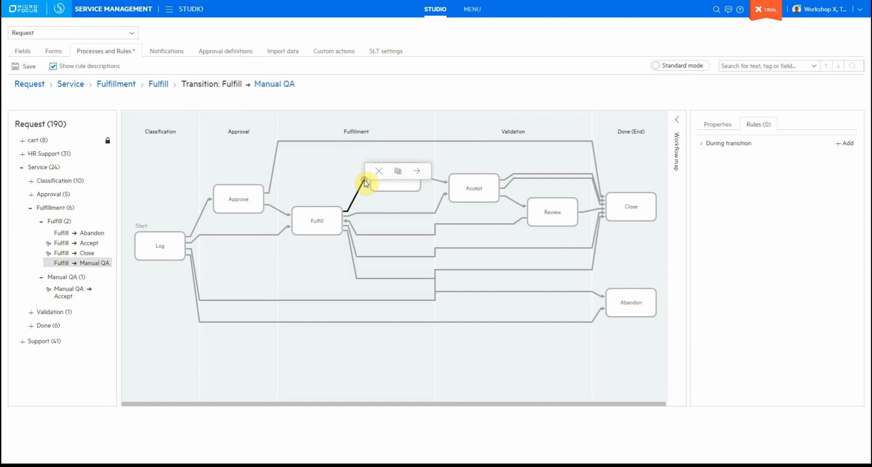
click(404, 186)
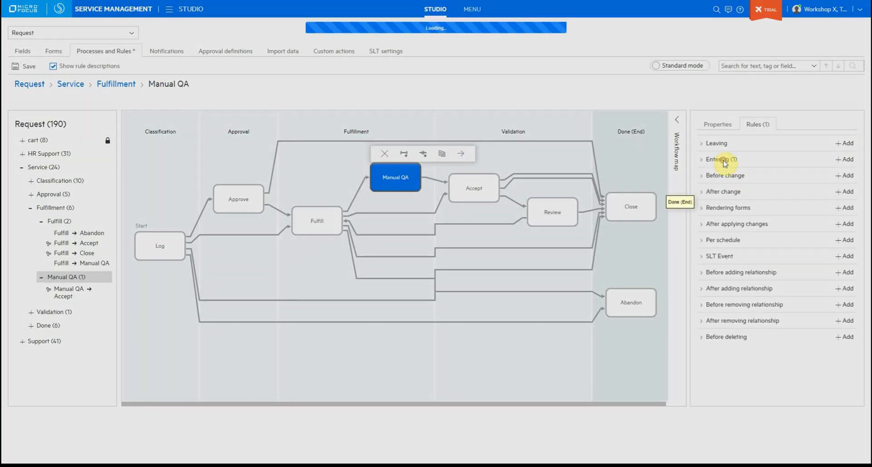
click(722, 160)
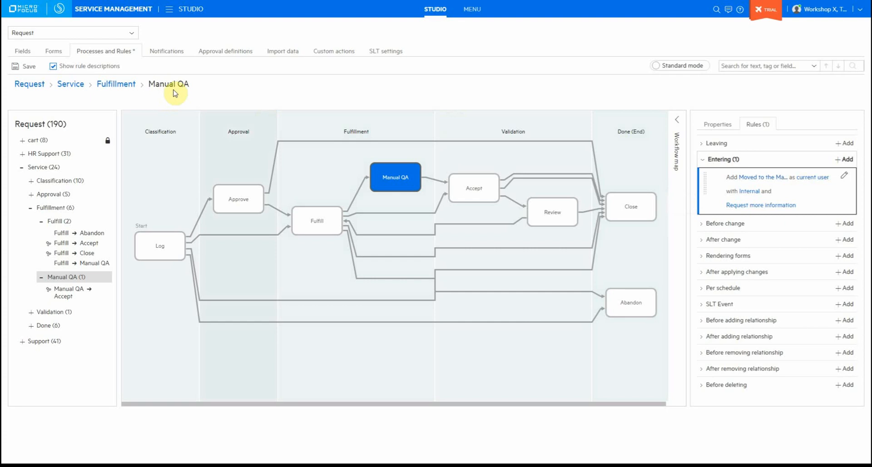
click(27, 66)
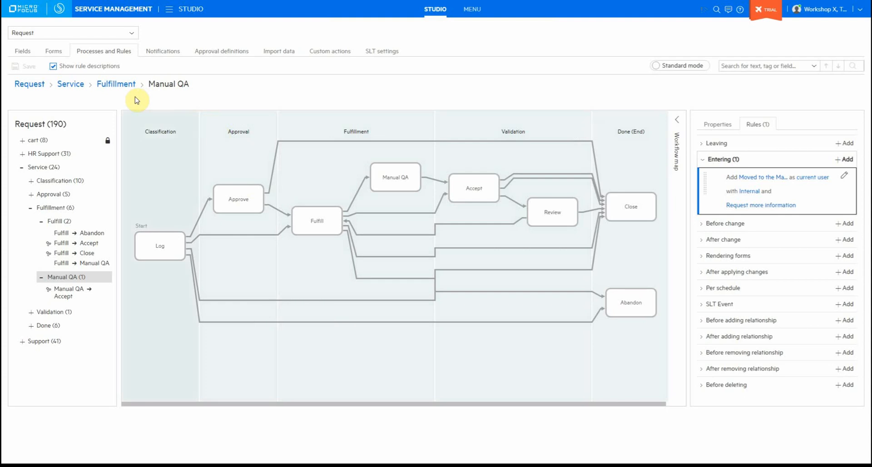
Open the Service Request list and remove its Id filter.
click(190, 14)
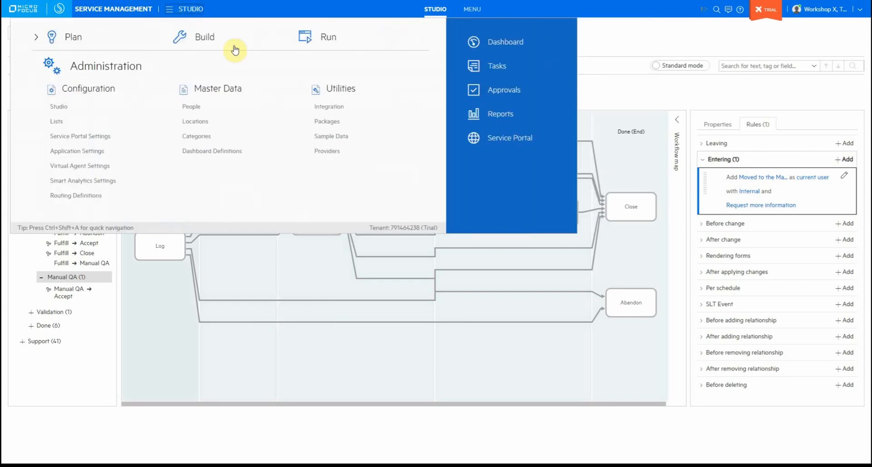
click(366, 61)
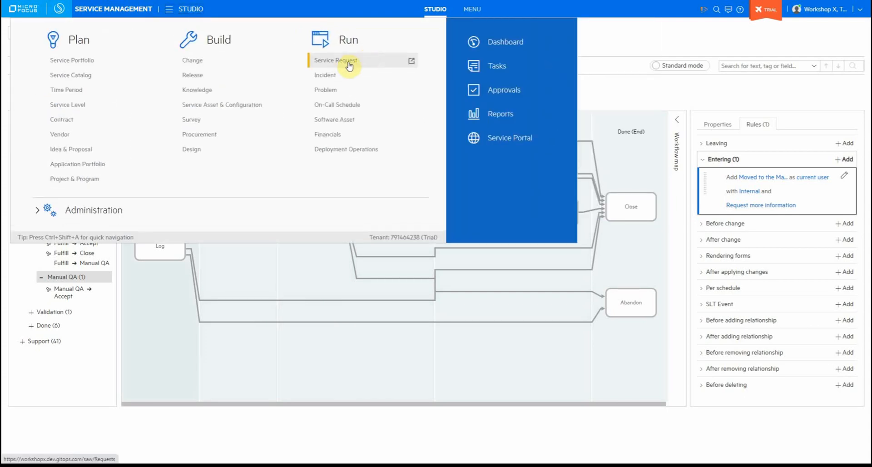
click(346, 61)
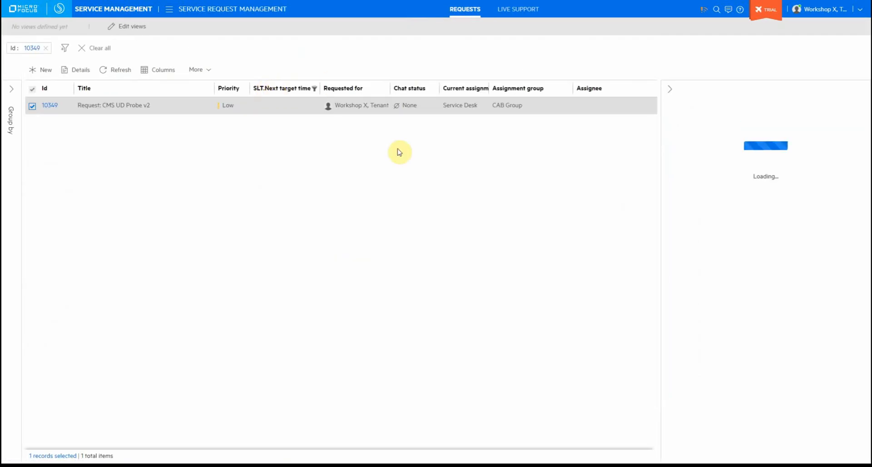
click(45, 49)
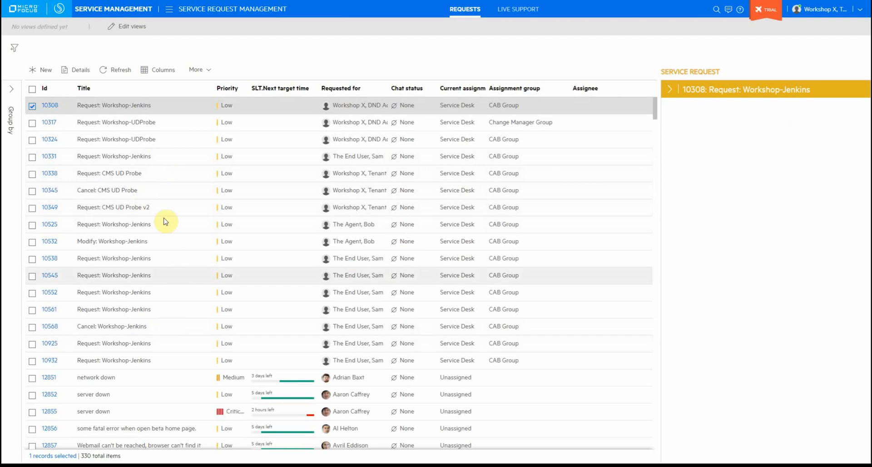
scroll(163, 237, down, 1)
scroll(163, 270, down, 4)
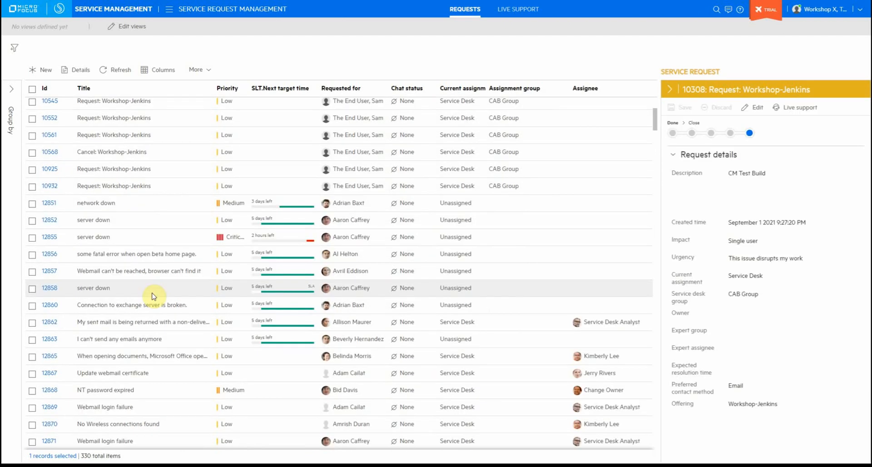
Filter the request list by Request type Service Request.
click(14, 48)
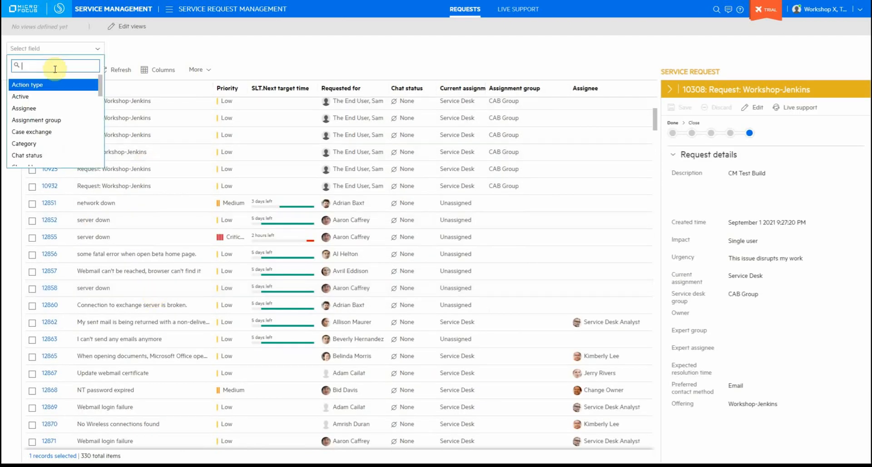
text(request typ)
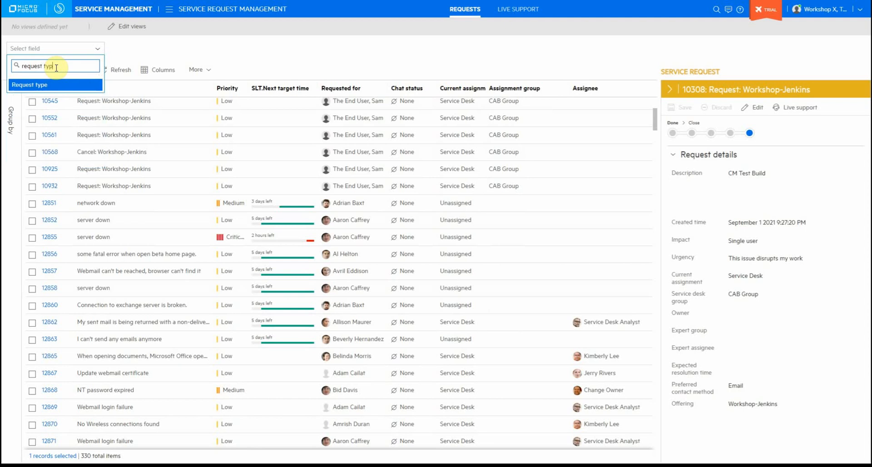
click(27, 84)
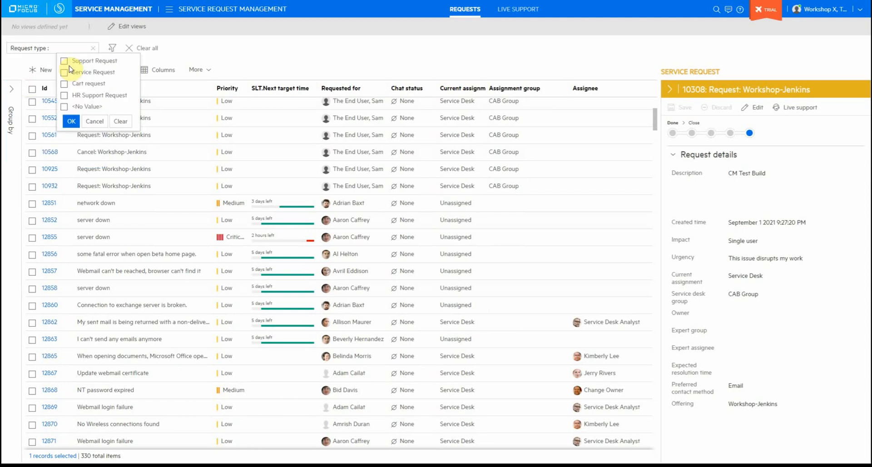
click(75, 77)
click(72, 120)
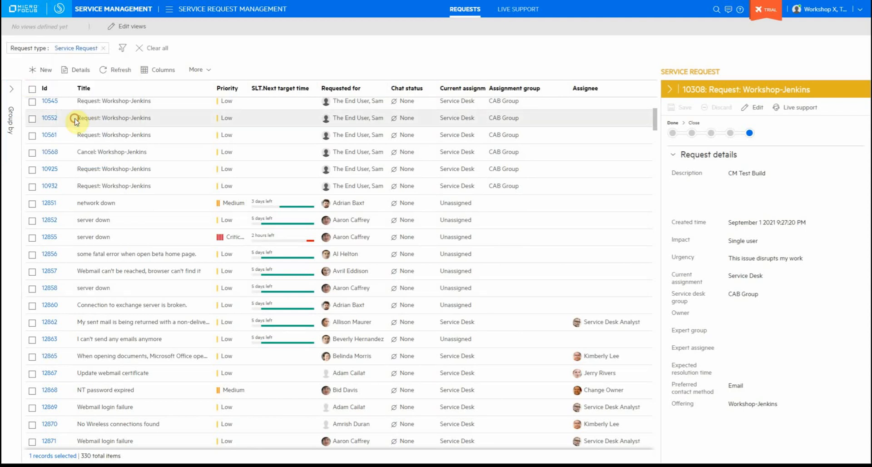
Add a Phase Id filter with the value Fulfill to the request list.
click(122, 48)
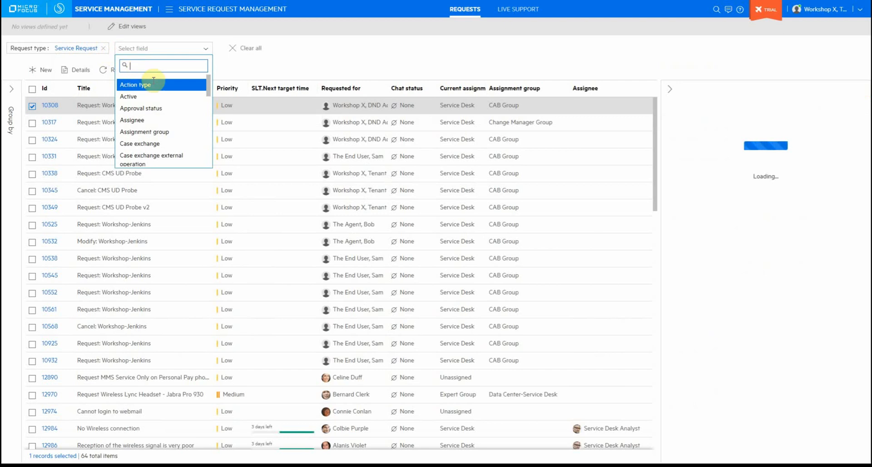
text(phase)
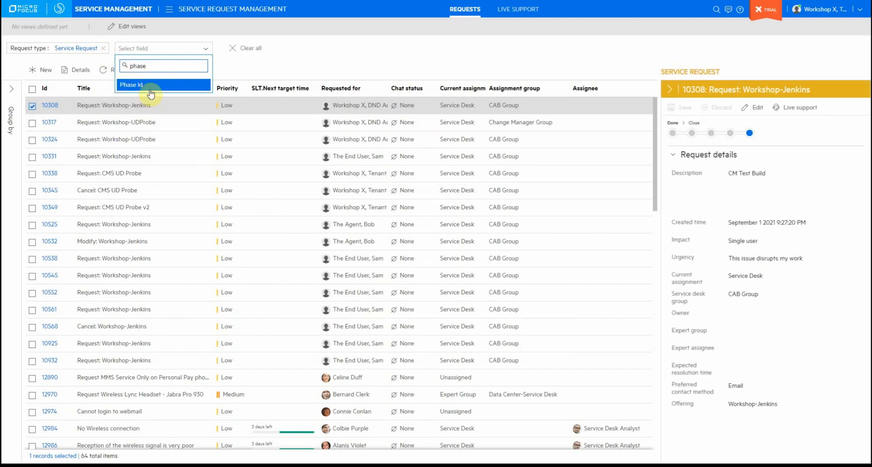
click(151, 90)
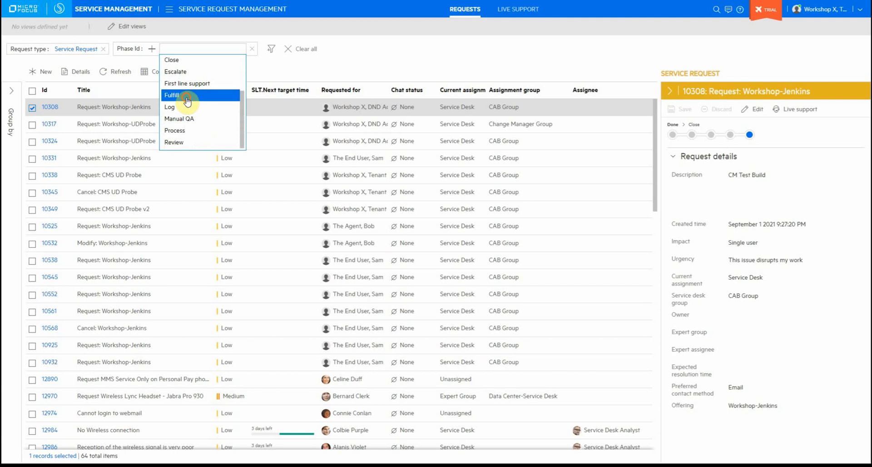
click(186, 95)
click(370, 59)
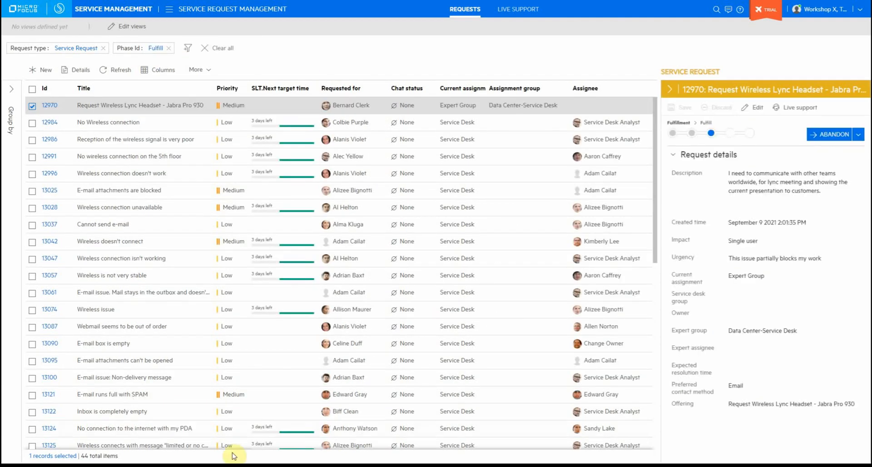
mouse_move(312, 466)
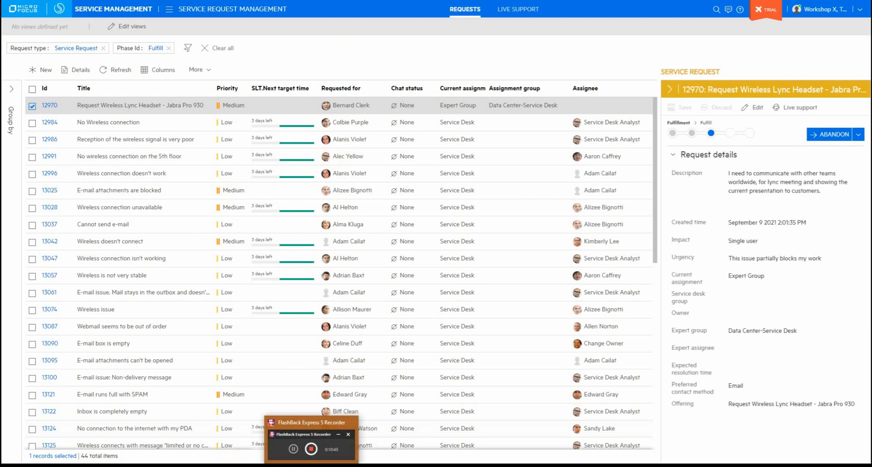
click(302, 452)
click(41, 310)
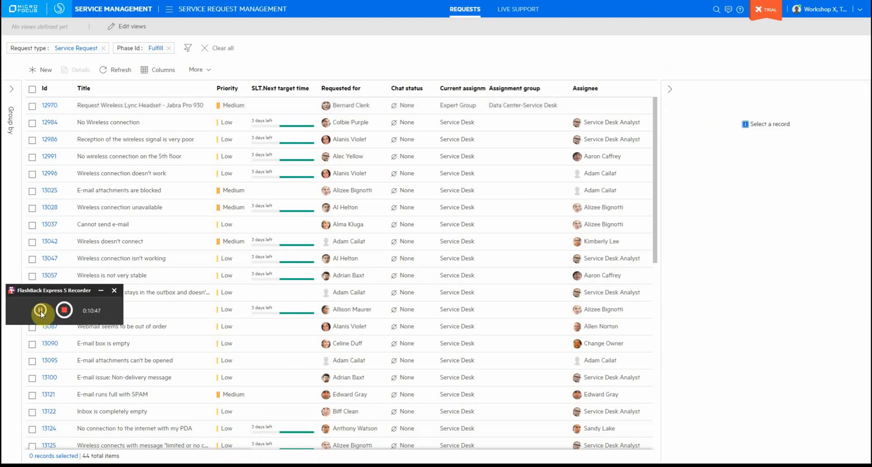
click(306, 51)
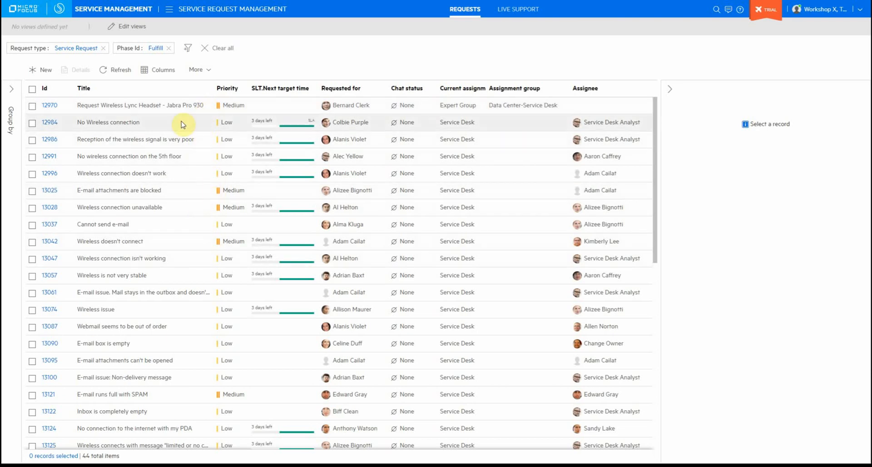
Open the Request Wireless Lync Headset - Jabra Pro 930 request, check its available phase transitions and show its workflow diagram.
click(112, 111)
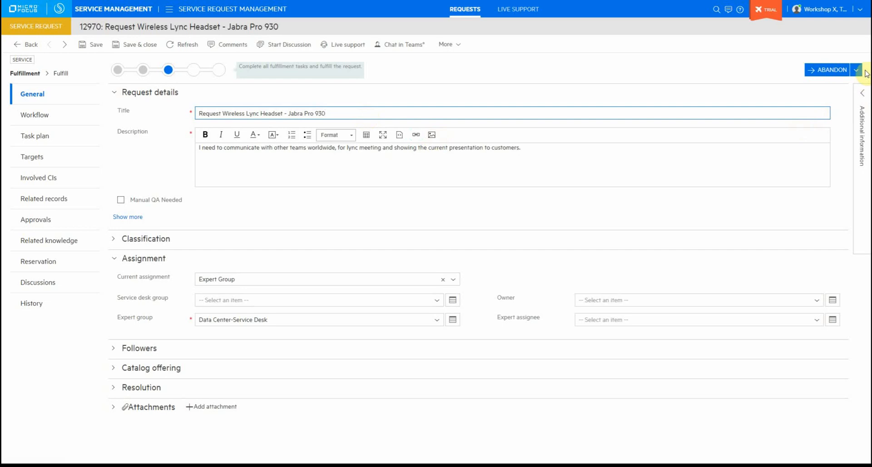
click(857, 70)
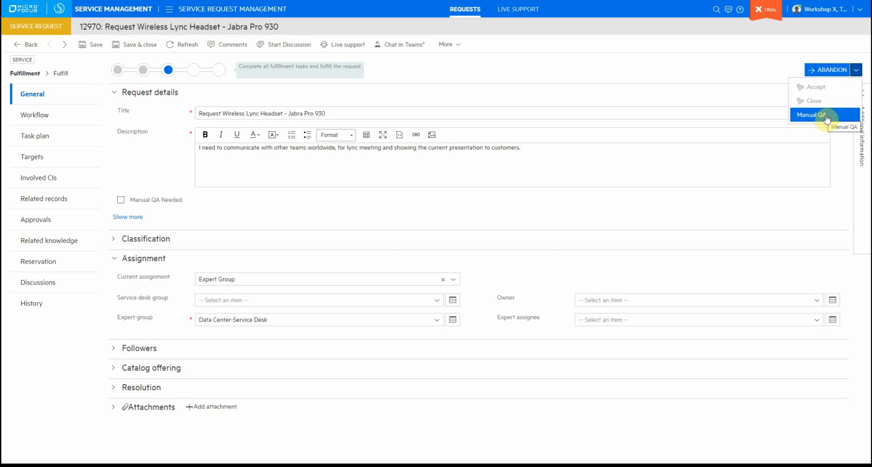
click(490, 95)
click(45, 117)
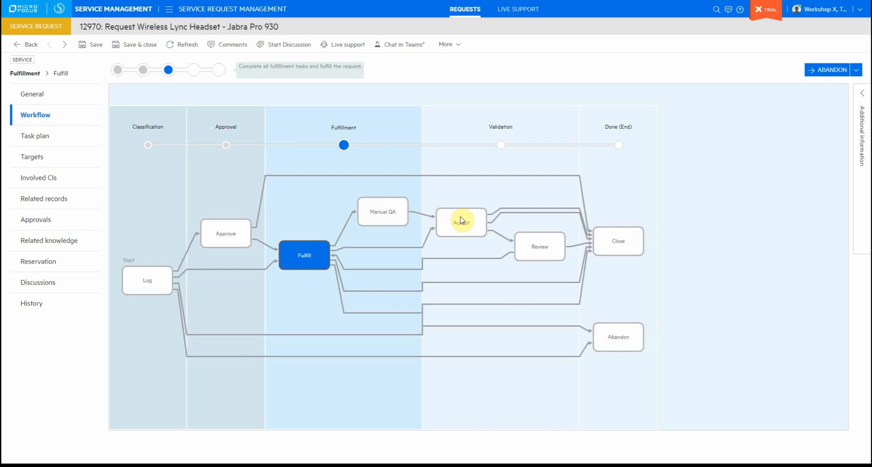
Move the headset request from Fulfill to the Manual QA phase and save the record.
click(855, 72)
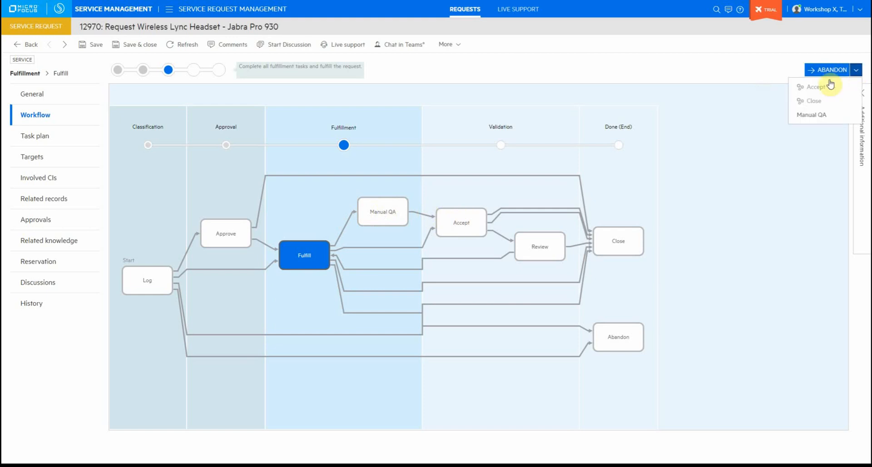
click(811, 117)
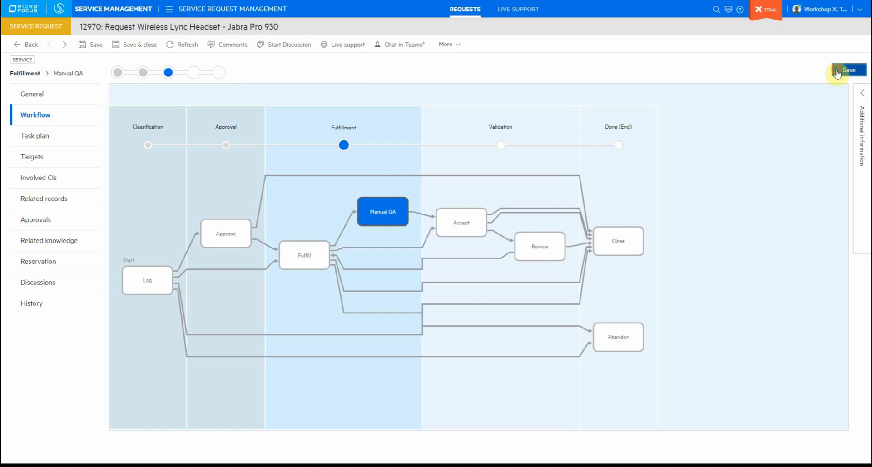
click(837, 71)
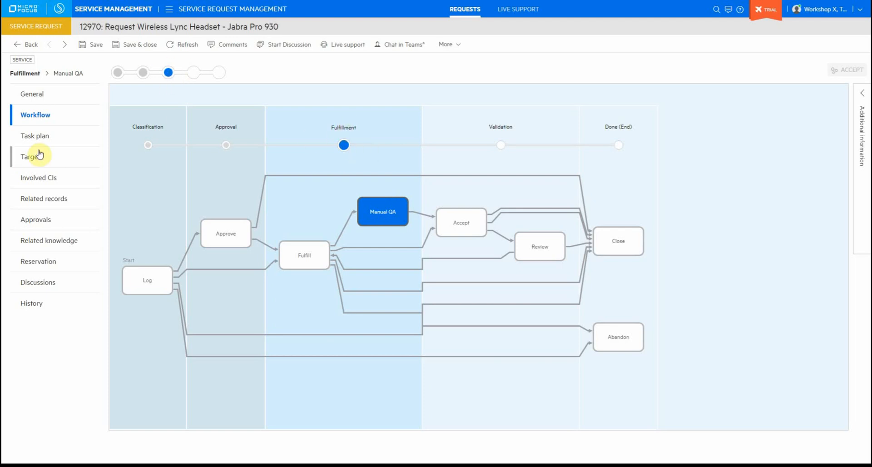
Check the request's discussions for the comment generated by the Entering rule, including its text, author and time.
click(64, 281)
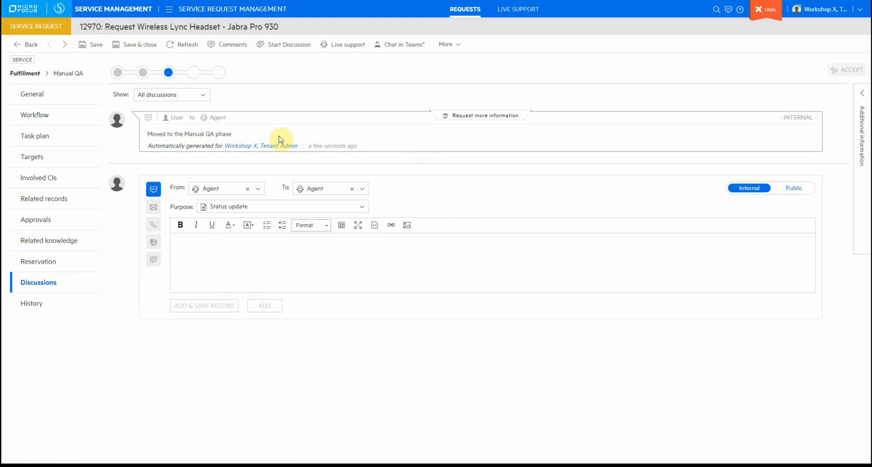
drag(231, 133, 144, 133)
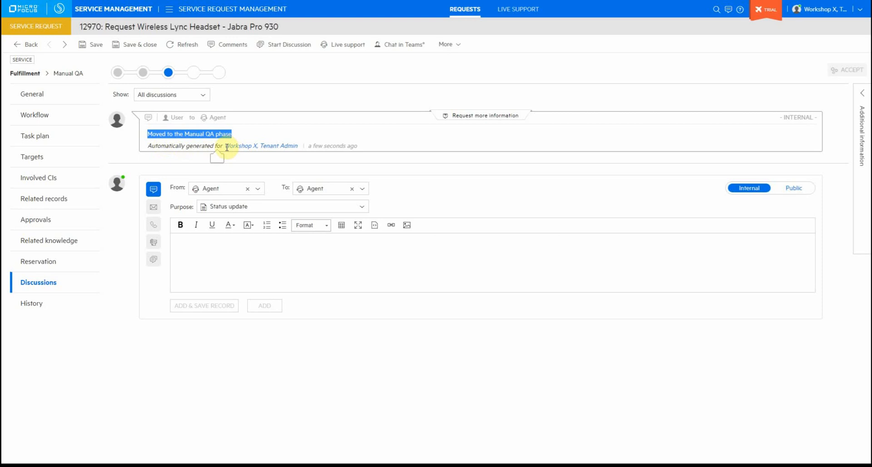
drag(224, 149, 313, 150)
click(314, 147)
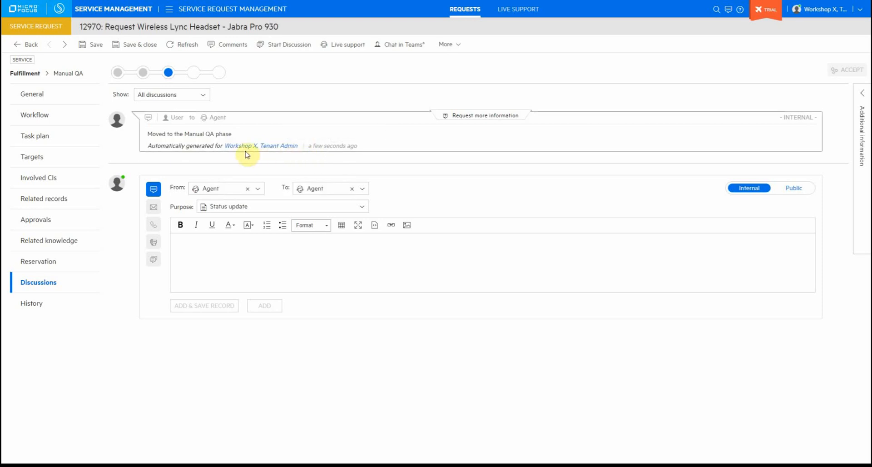
mouse_move(333, 148)
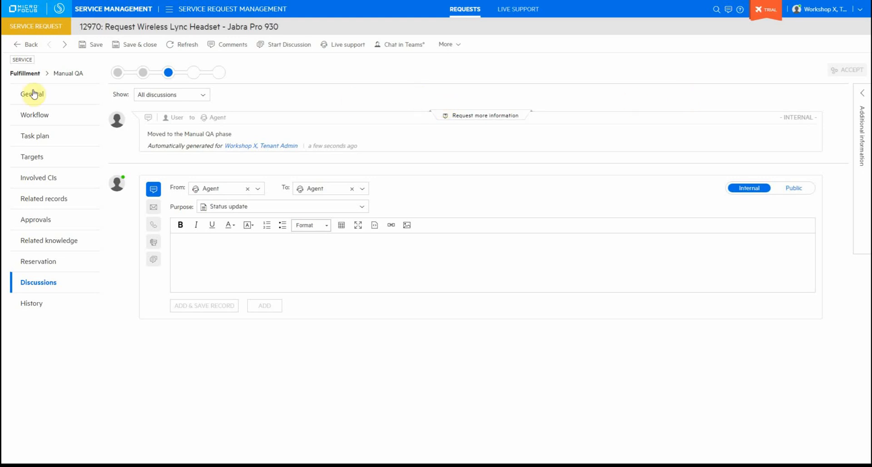
Review the Manual QA phase in the request's workflow diagram and view the request's task plan.
click(36, 113)
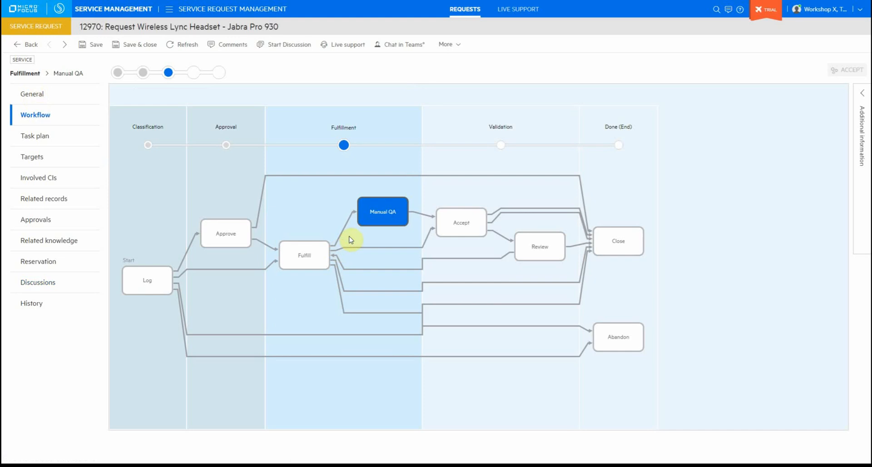
click(388, 211)
click(45, 136)
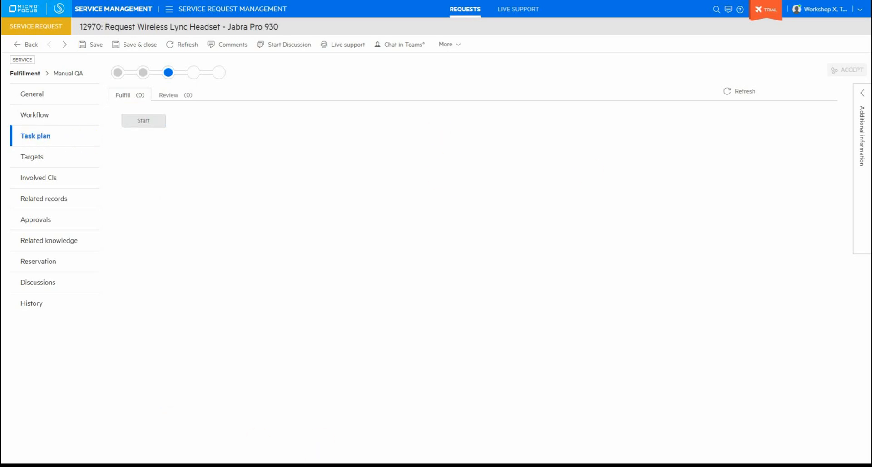
click(331, 466)
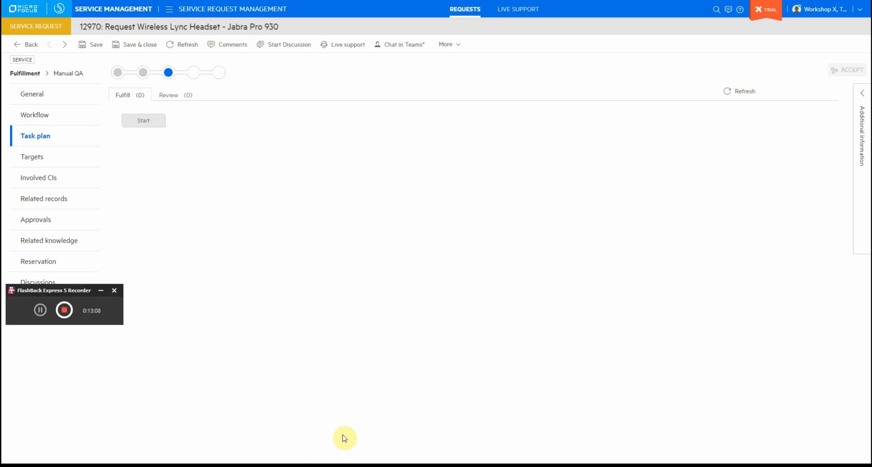
click(64, 310)
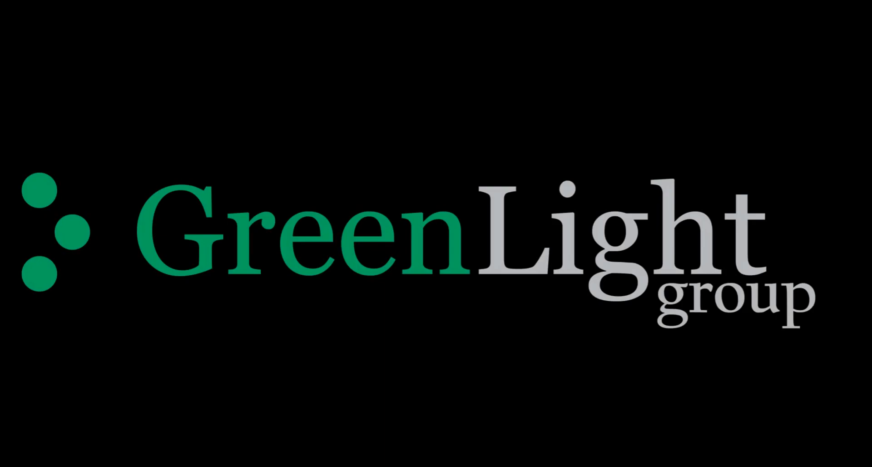